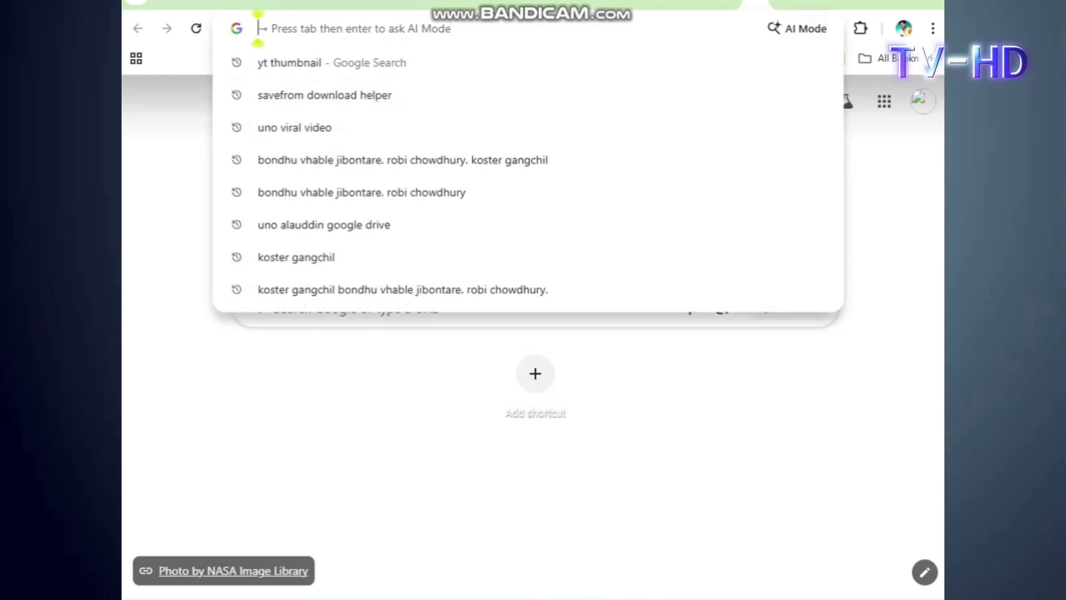
Step: Load youtube.com to test the internet connection
type("youtube.com")
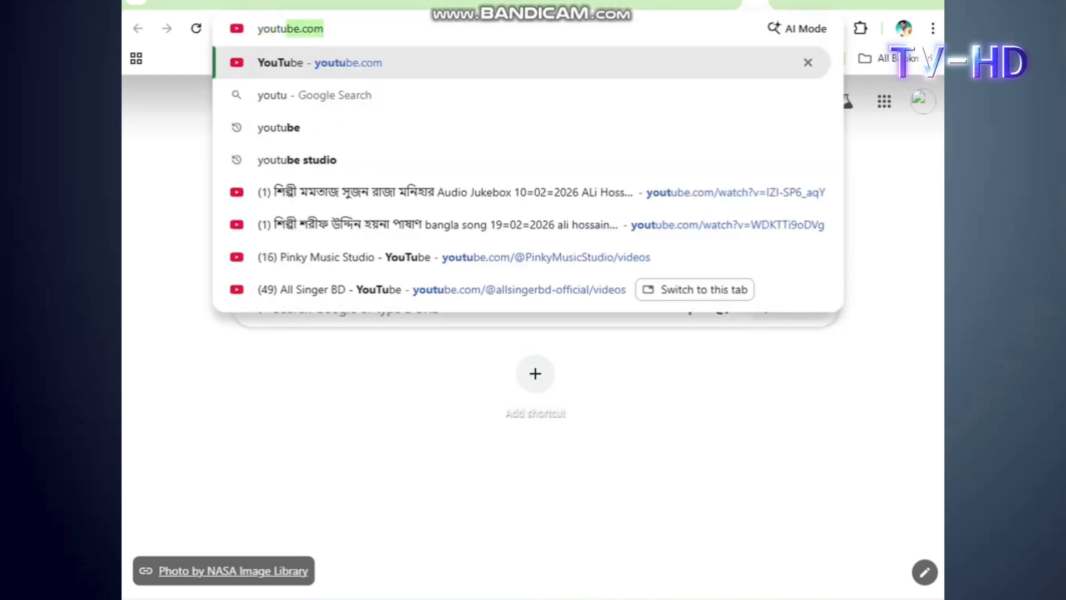
key("Return")
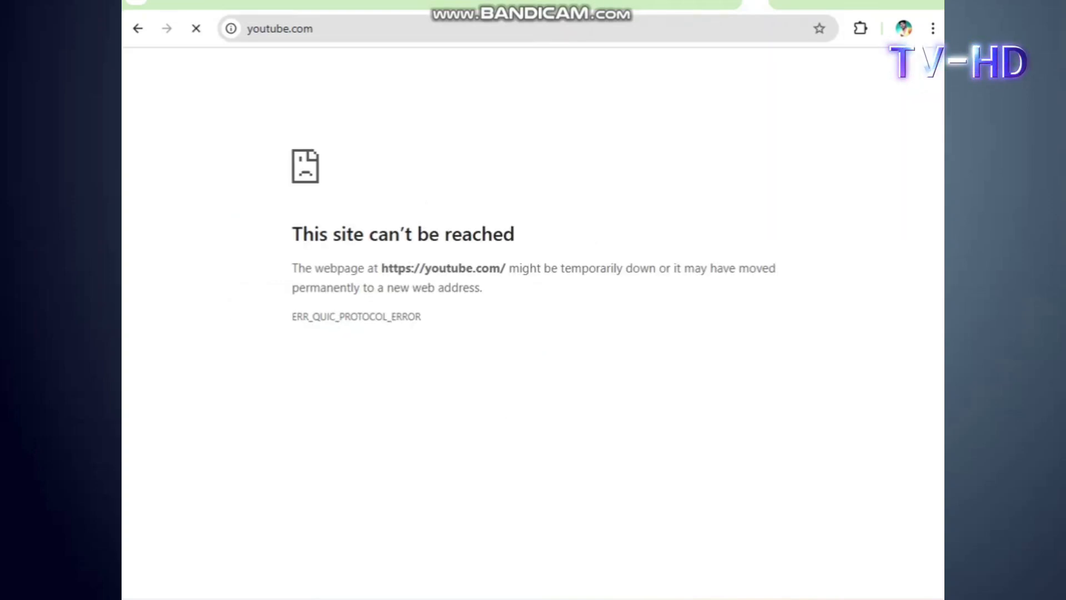
key("ctrl+alt+d")
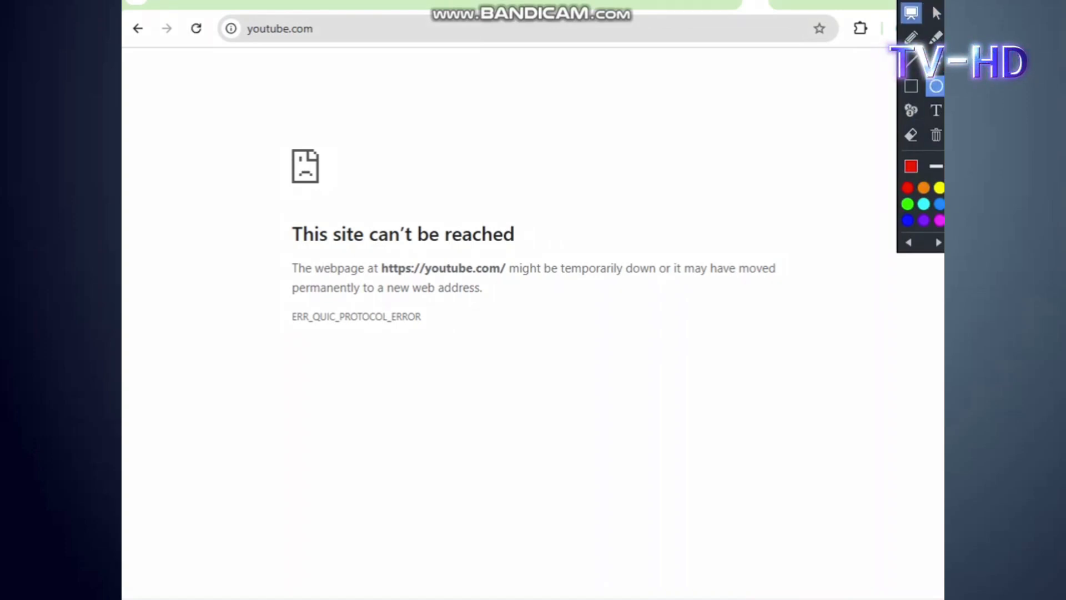
left_click_drag(402, 146, 612, 409)
left_click_drag(634, 219, 411, 357)
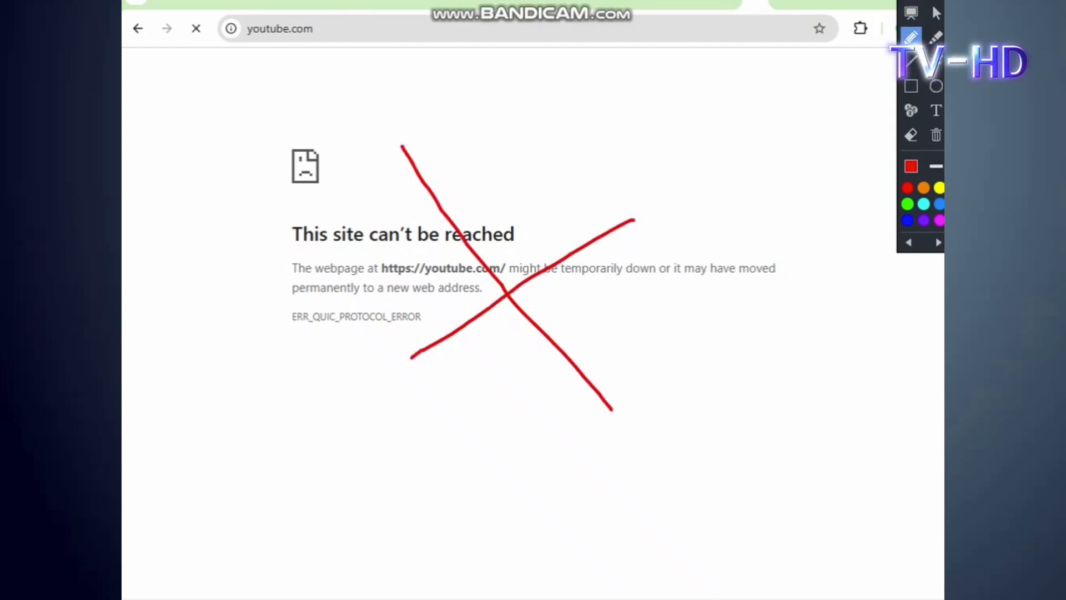
left_click_drag(919, 2, 922, 30)
left_click(937, 28)
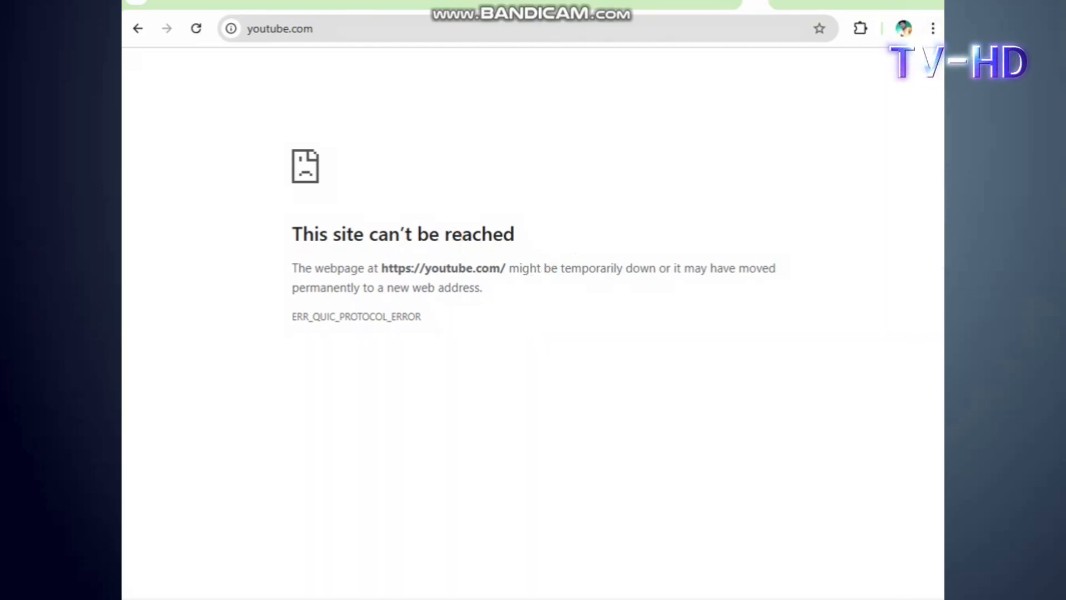
Step: Open the Tenda router's setup page at 192.168.0.1 and look through its quick setup form
left_click(300, 28)
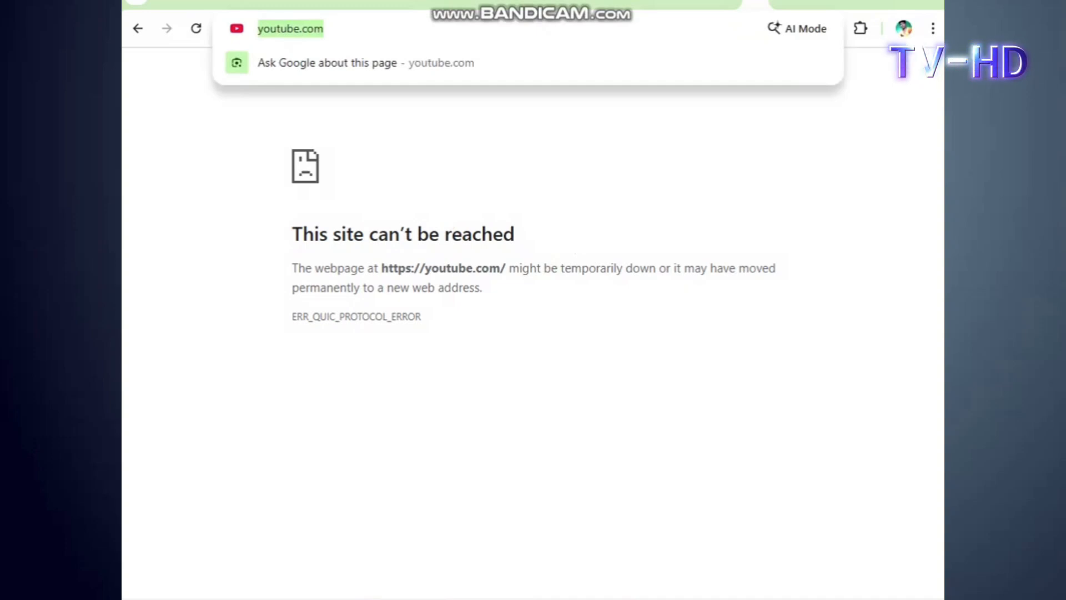
type("192.1")
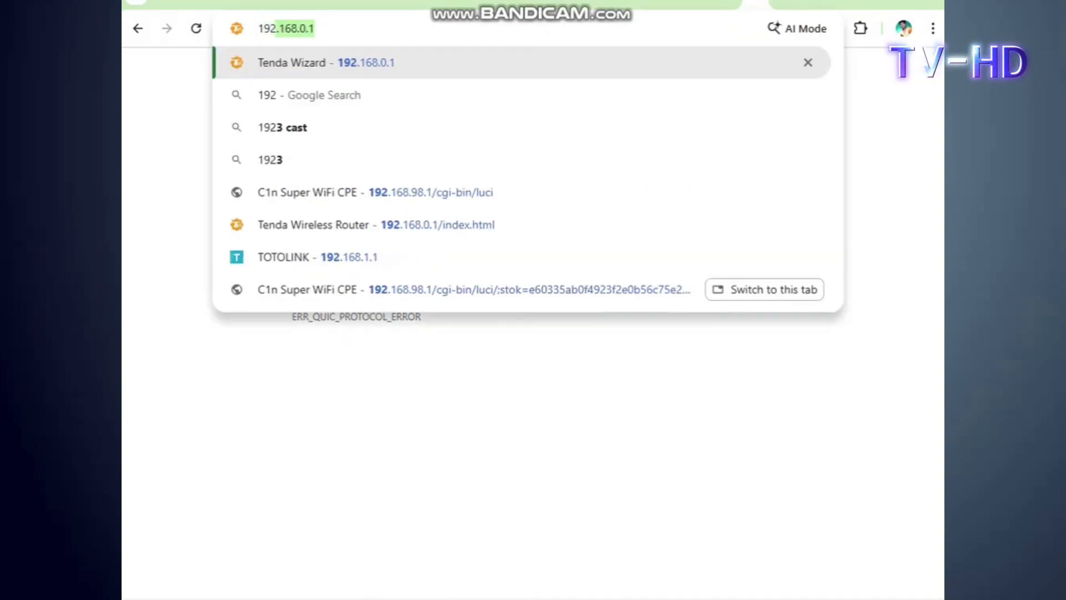
type("68.0.")
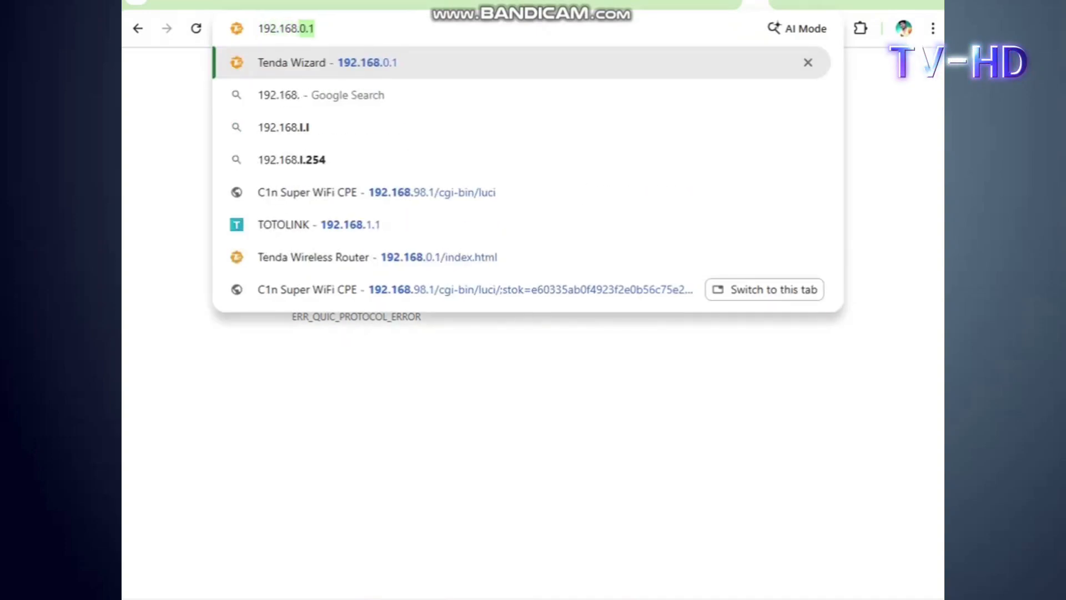
type("1")
key("Return")
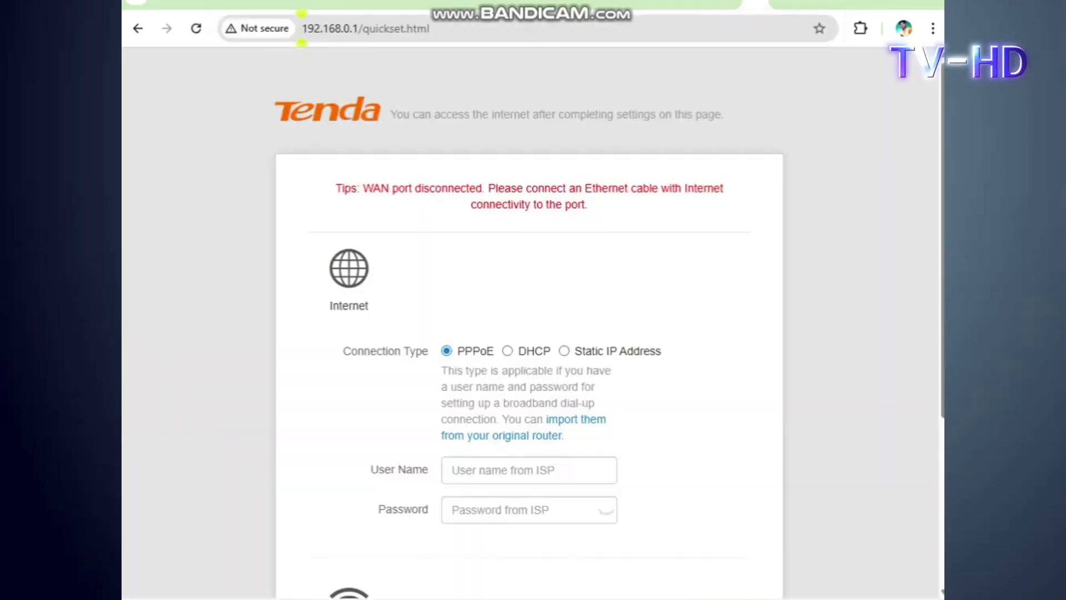
scroll(529, 322, "down", 3)
scroll(529, 322, "up", 3)
scroll(529, 322, "down", 3)
scroll(529, 322, "up", 2)
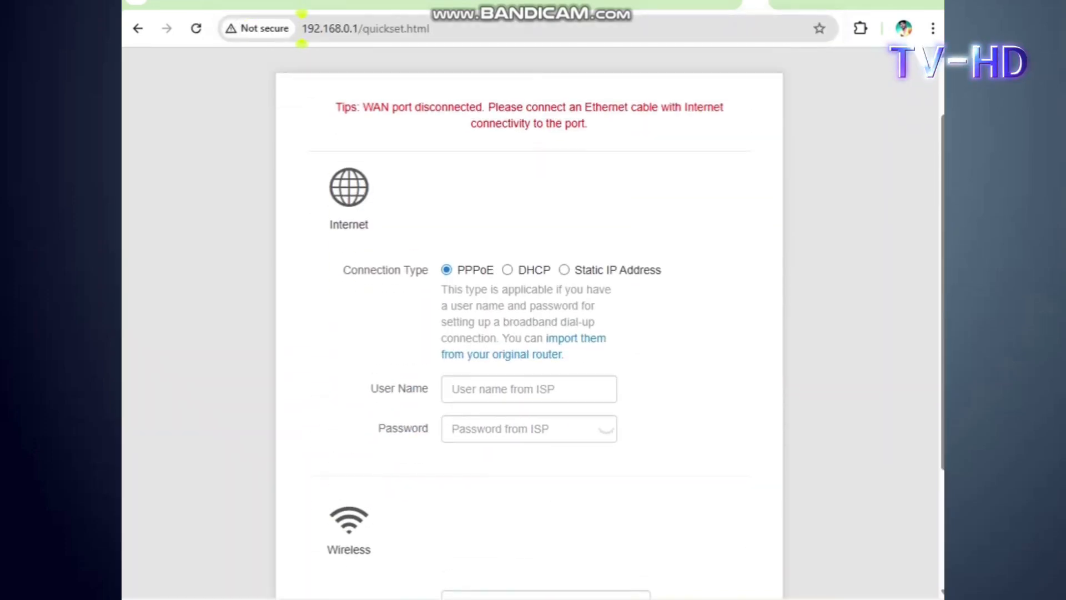
Step: Set the internet connection type to DHCP in the router's quick setup
key("ctrl+alt+d")
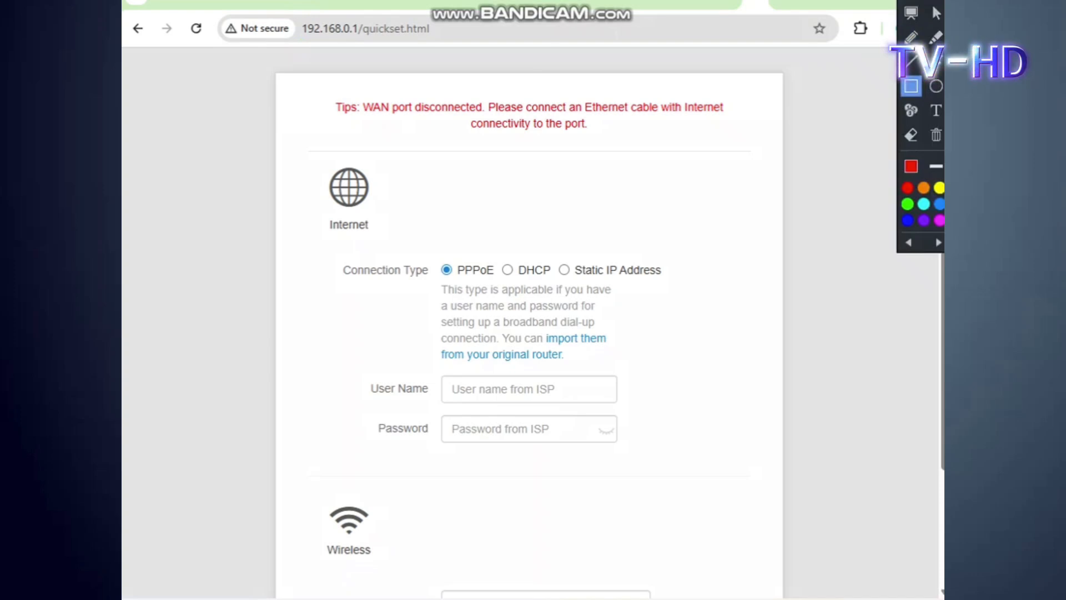
left_click_drag(549, 253, 495, 283)
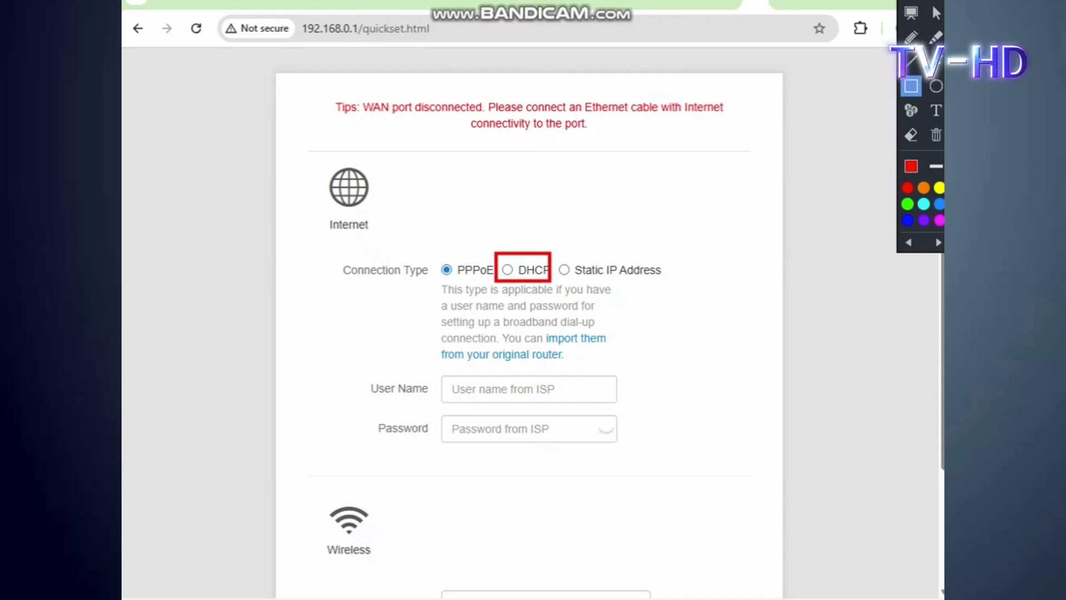
key("ctrl+alt+d")
scroll(531, 322, "down", 3)
scroll(531, 323, "up", 2)
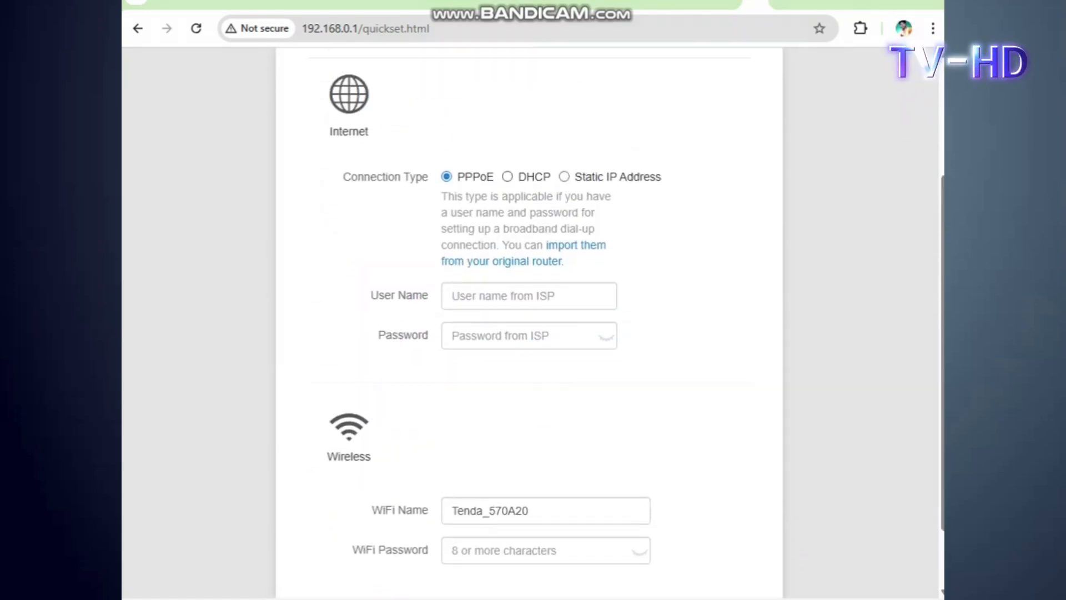
left_click(508, 176)
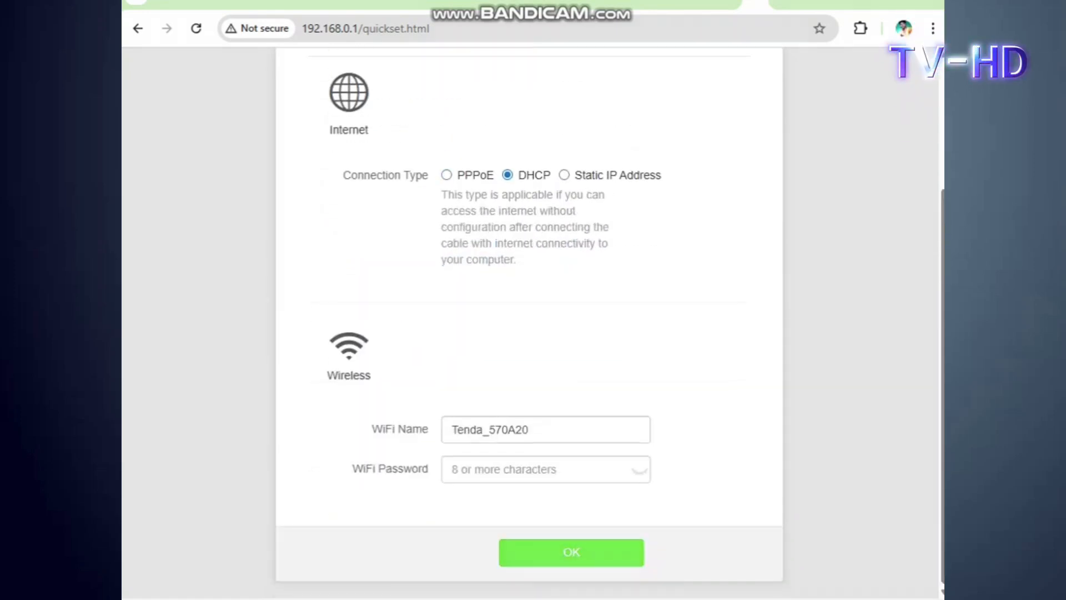
Step: Submit the quick setup with the WiFi password left blank and accept the suggestion to go to the login password settings
key("ctrl+alt+d")
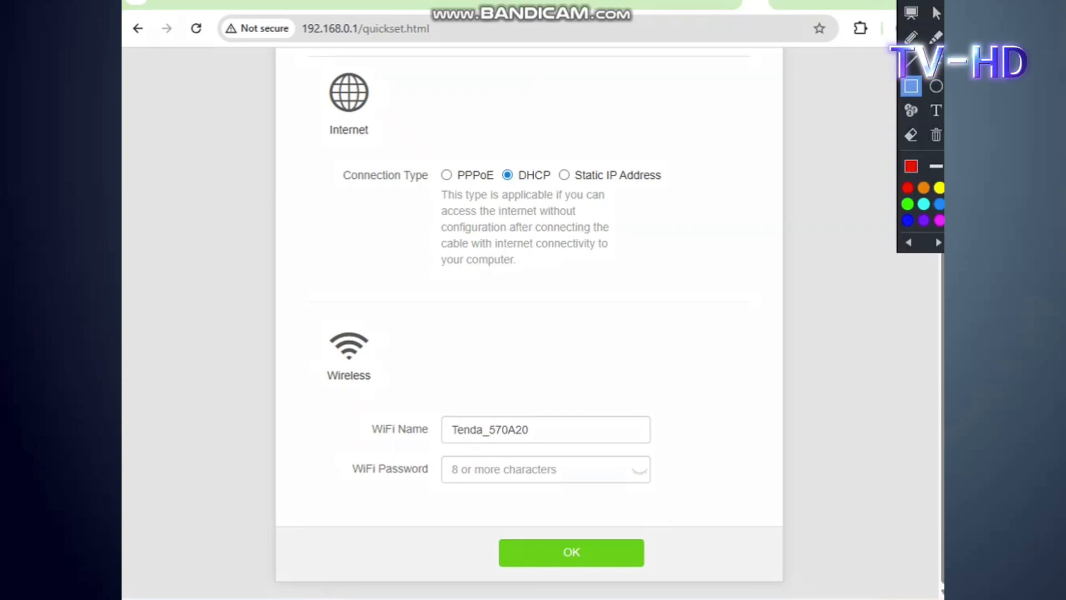
left_click_drag(482, 528, 709, 586)
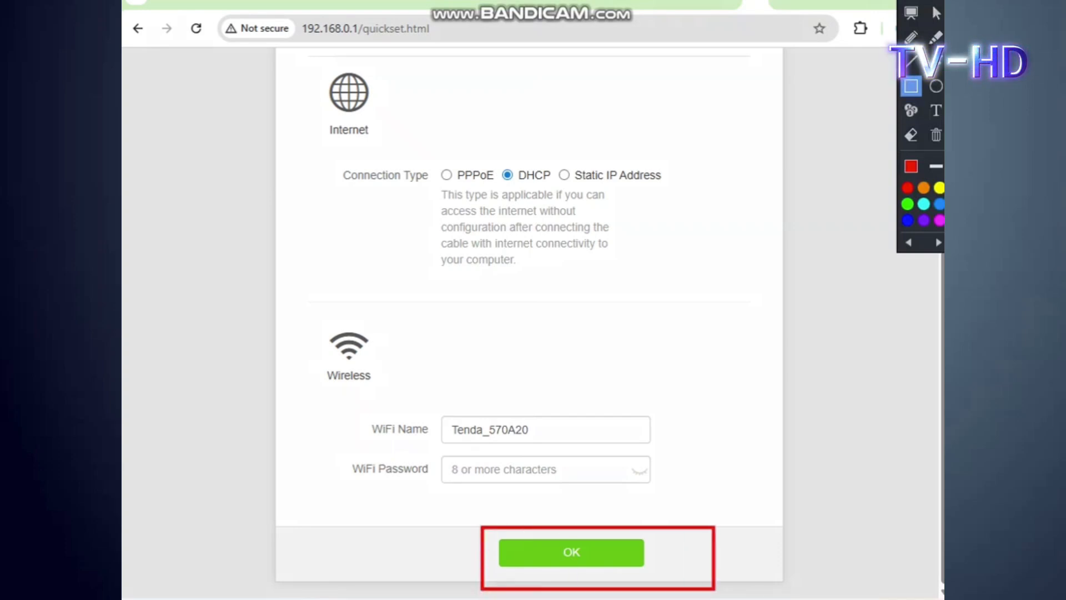
key("ctrl+alt+d")
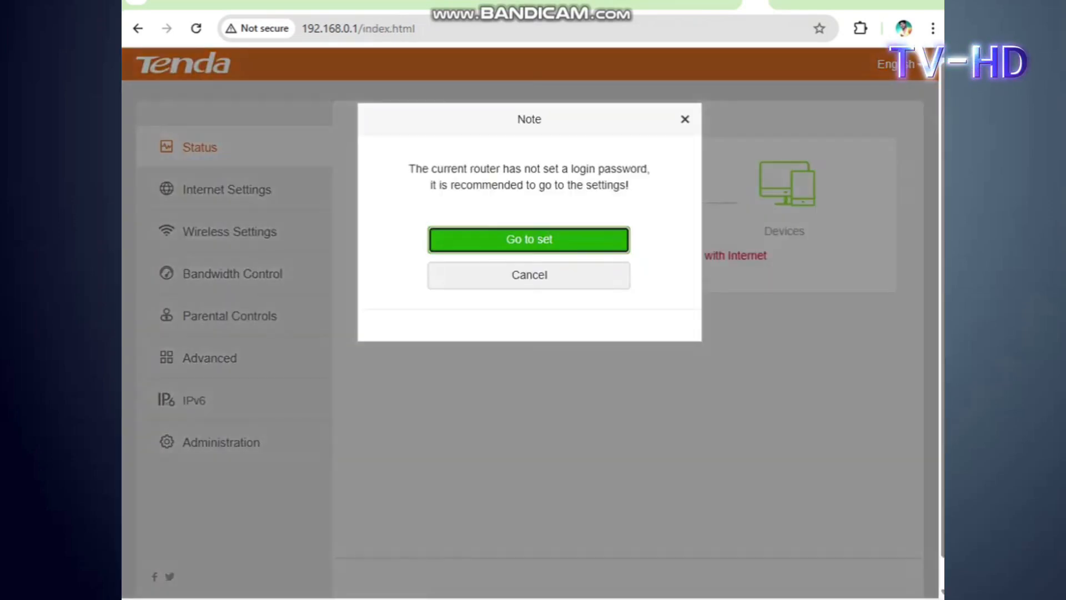
left_click(528, 238)
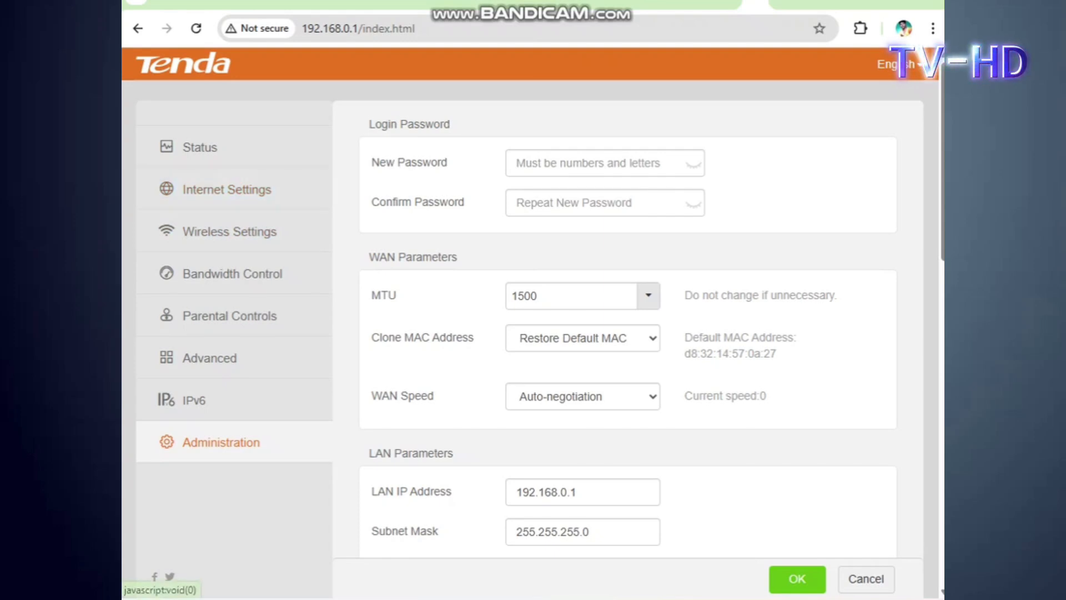
Step: Switch the router's operating mode to WISP in the Internet Settings
key("ctrl+alt+d")
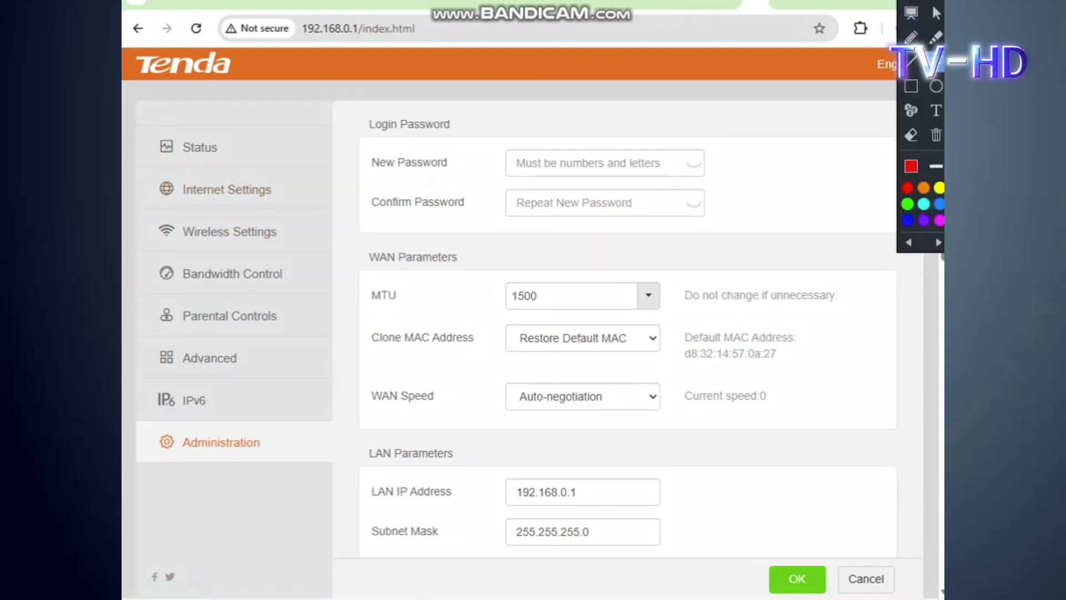
mouse_move(451, 206)
left_mouse_down()
mouse_move(244, 236)
mouse_move(225, 192)
left_mouse_up()
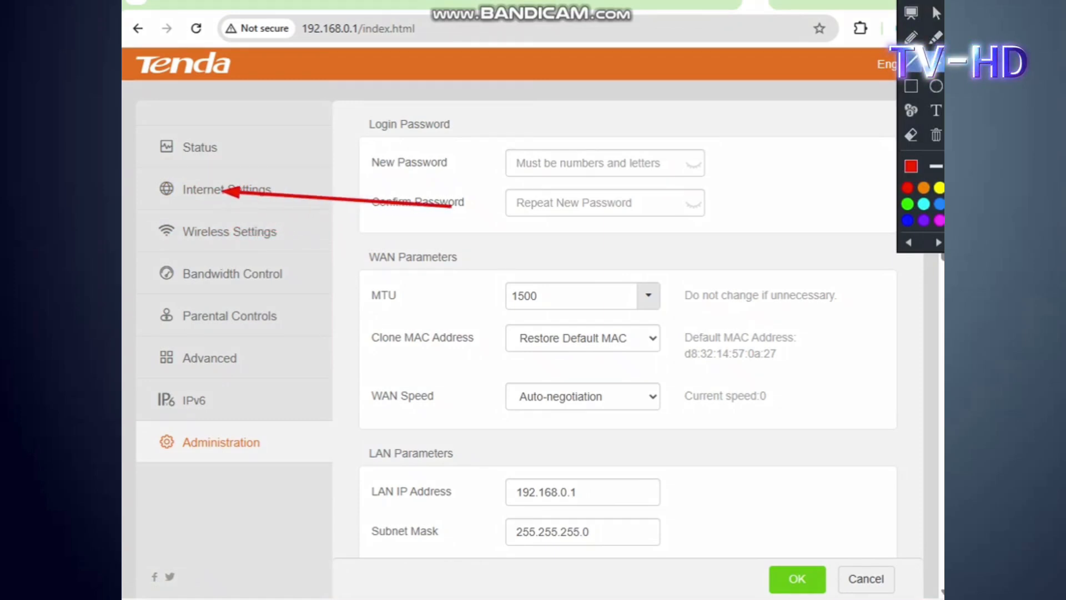
key("Escape")
left_click(227, 190)
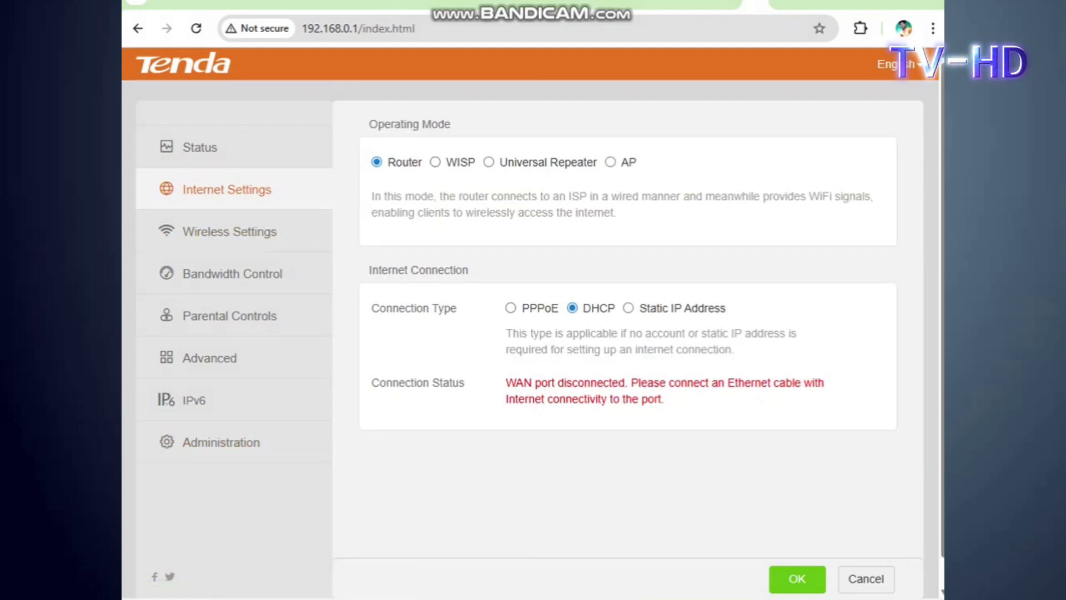
key("ctrl+alt+d")
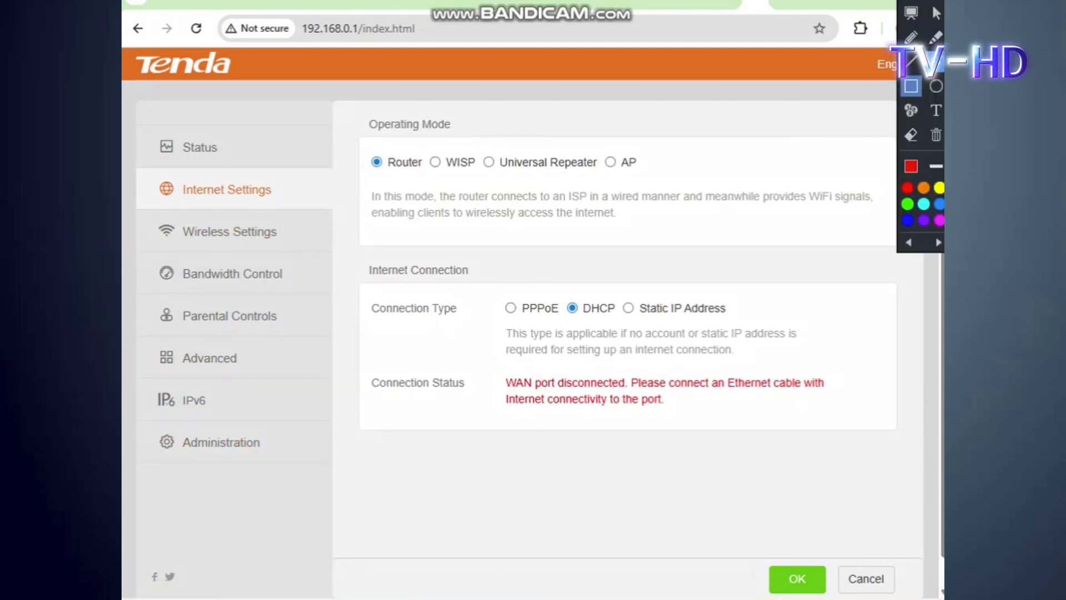
left_click_drag(425, 147, 482, 177)
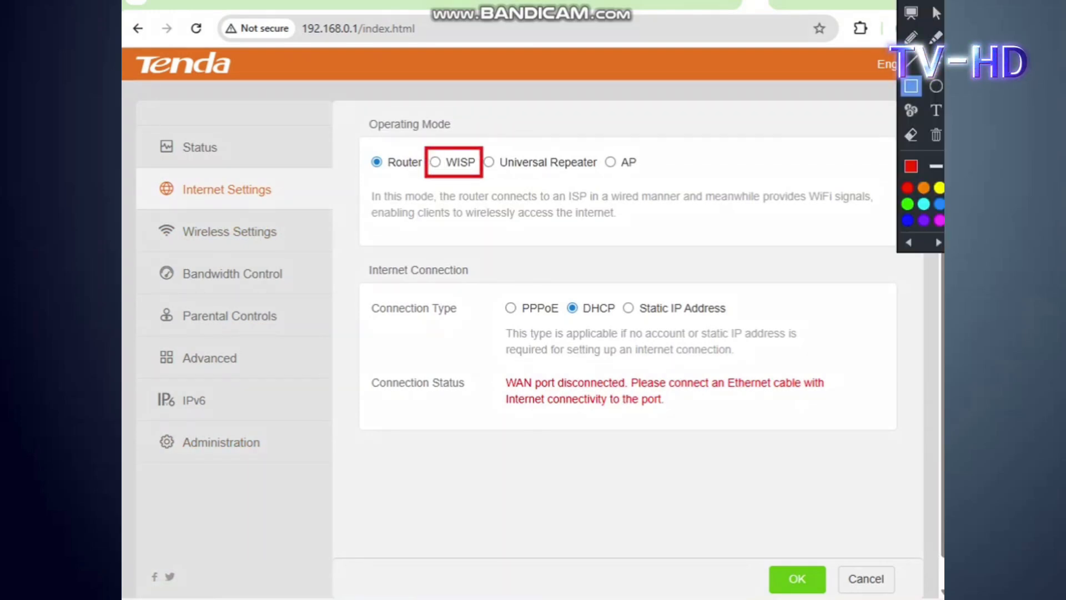
key("Escape")
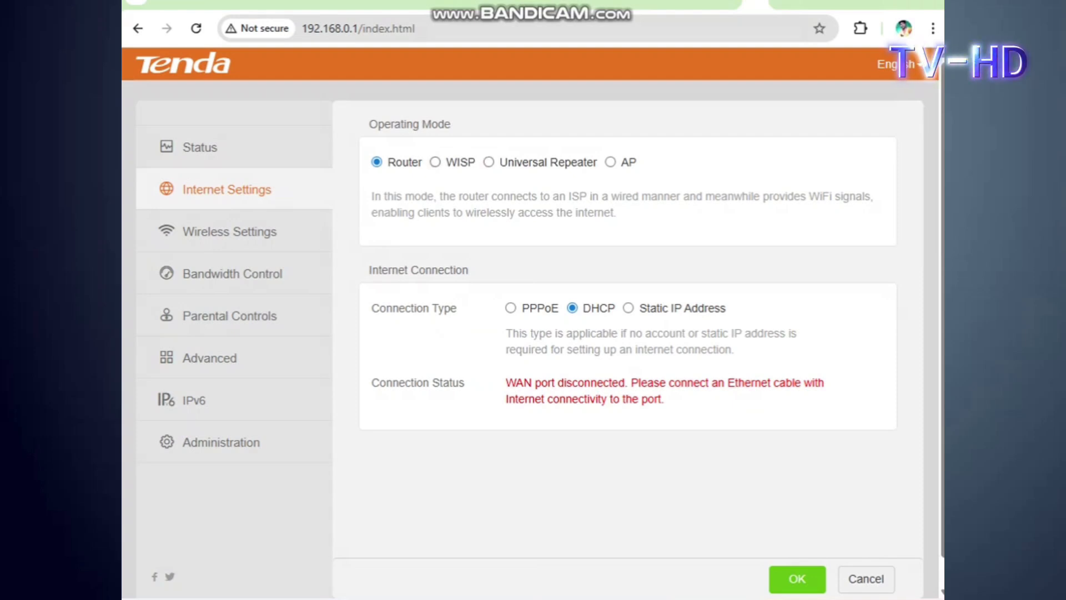
left_click(435, 162)
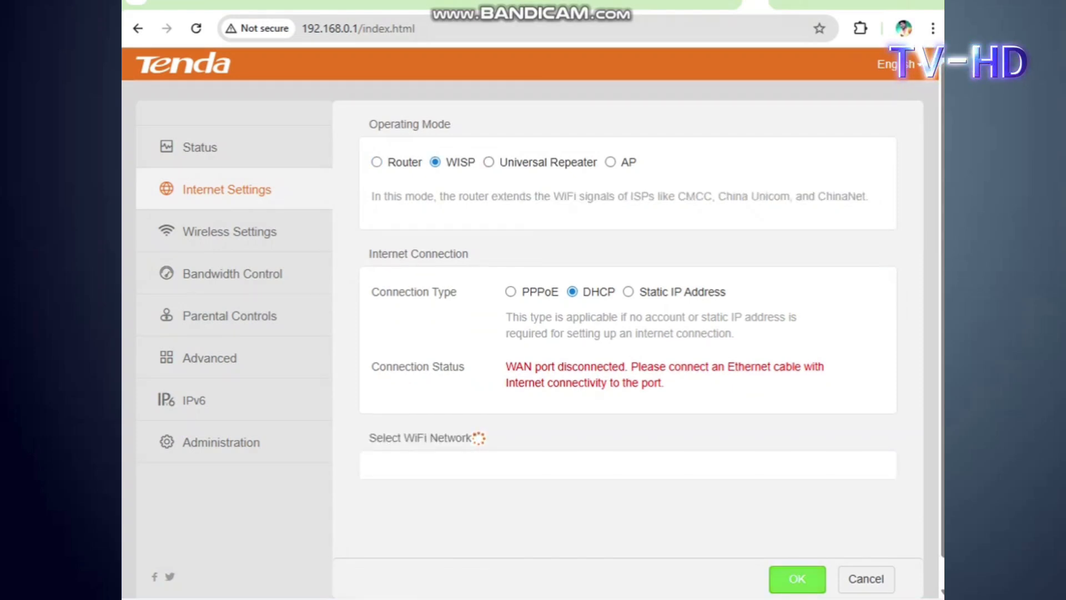
Step: Review the scanned WiFi networks and select FRIENDS NETWORK as the upstream network
scroll(533, 319, "down", 1)
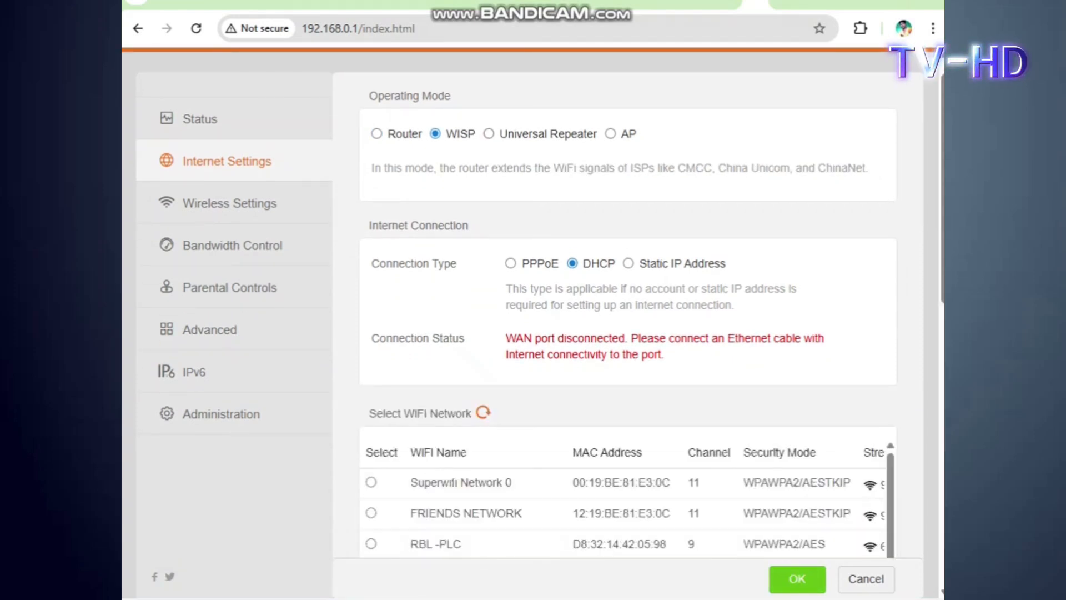
scroll(628, 319, "down", 5)
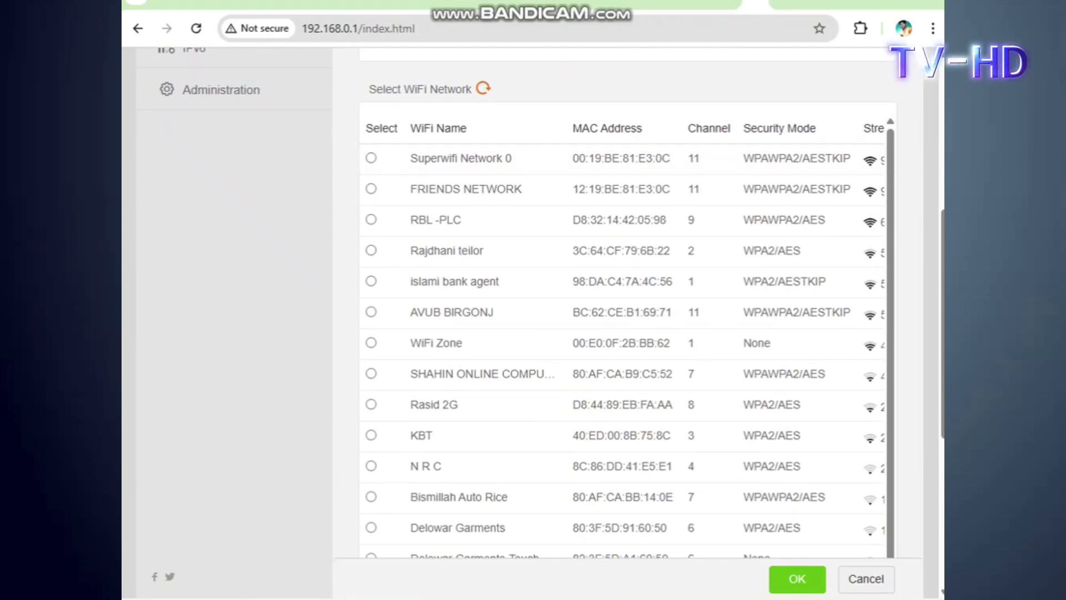
key("ctrl+alt+d")
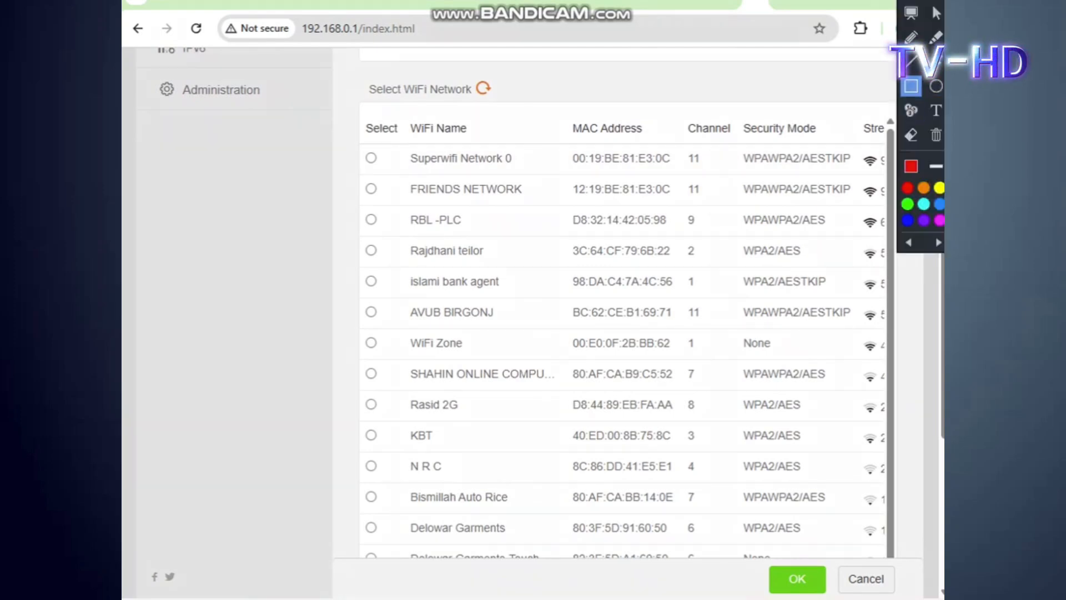
mouse_move(394, 140)
left_mouse_down()
mouse_move(514, 412)
mouse_move(550, 560)
left_mouse_up()
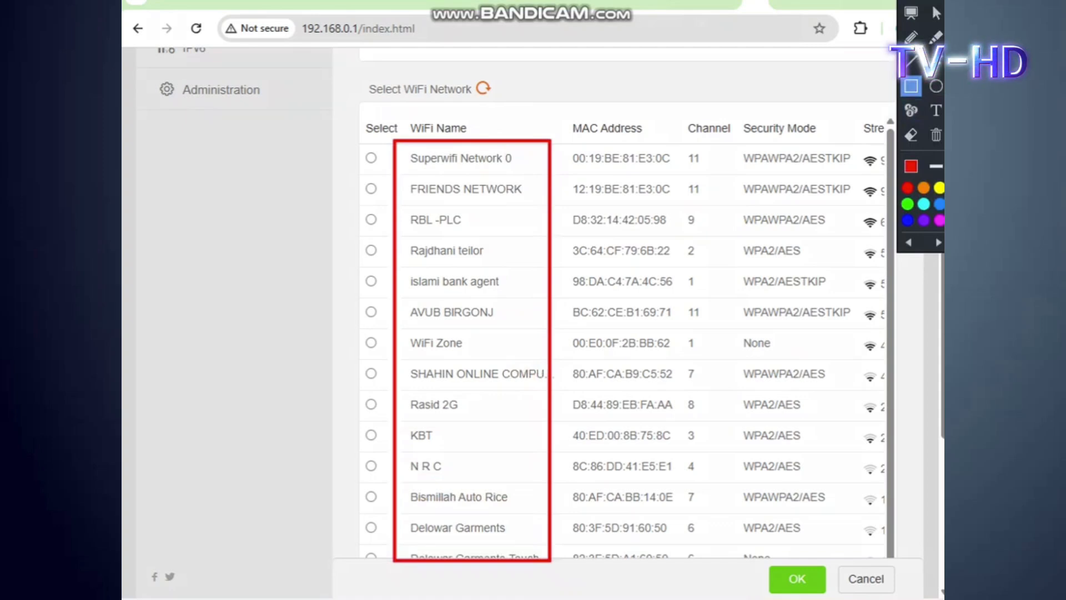
mouse_move(848, 135)
left_mouse_down()
mouse_move(909, 285)
mouse_move(905, 557)
left_mouse_up()
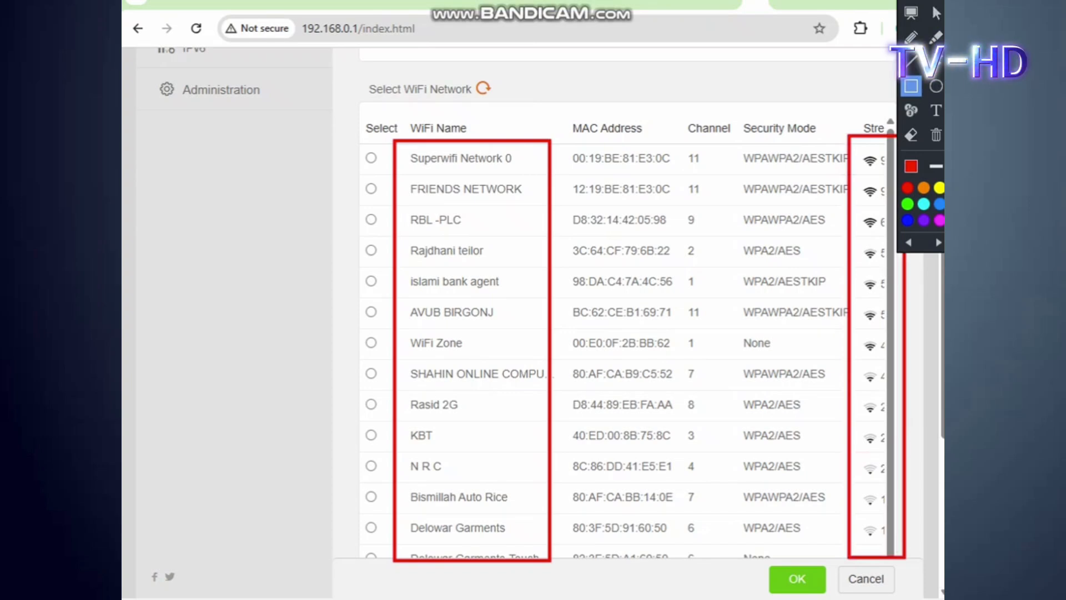
key("Escape")
scroll(622, 465, "down", 1)
scroll(622, 414, "up", 1)
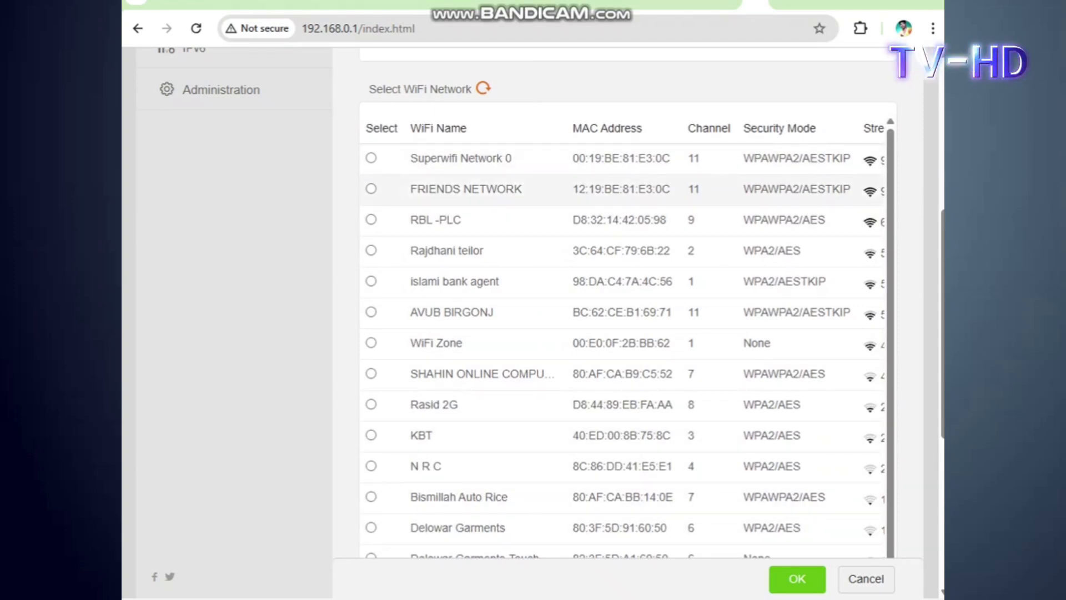
left_click(371, 189)
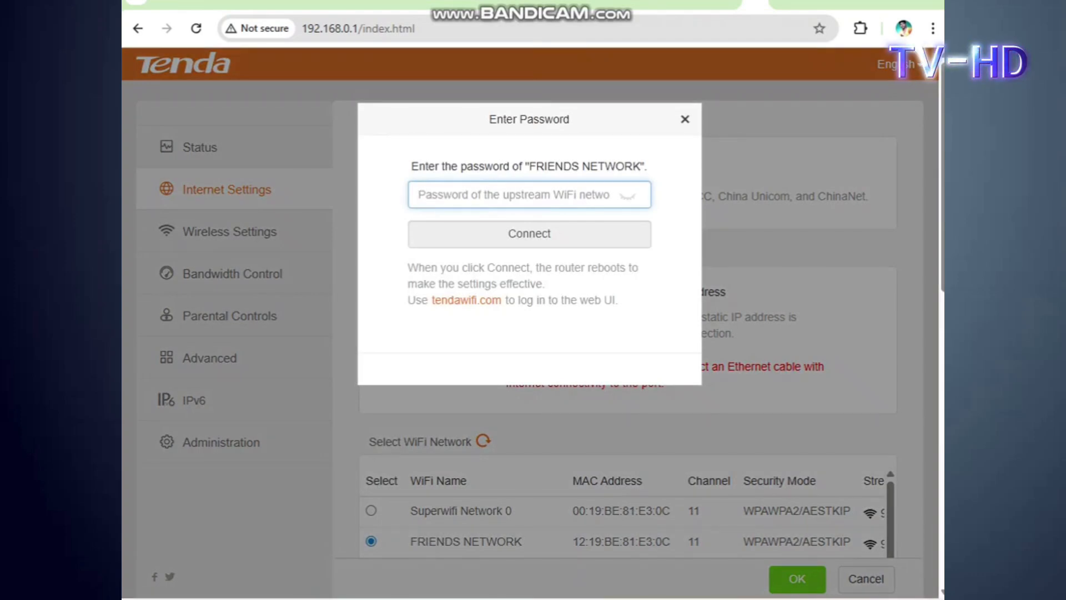
Step: Enter the upstream WiFi password for FRIENDS NETWORK and connect, letting the router reboot
type("*****")
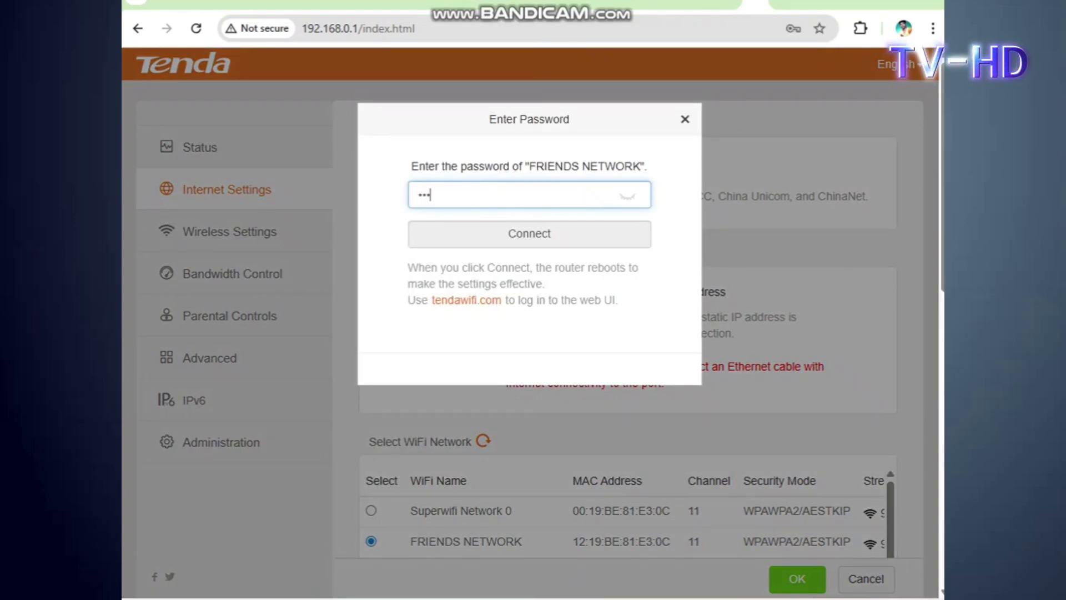
type("****")
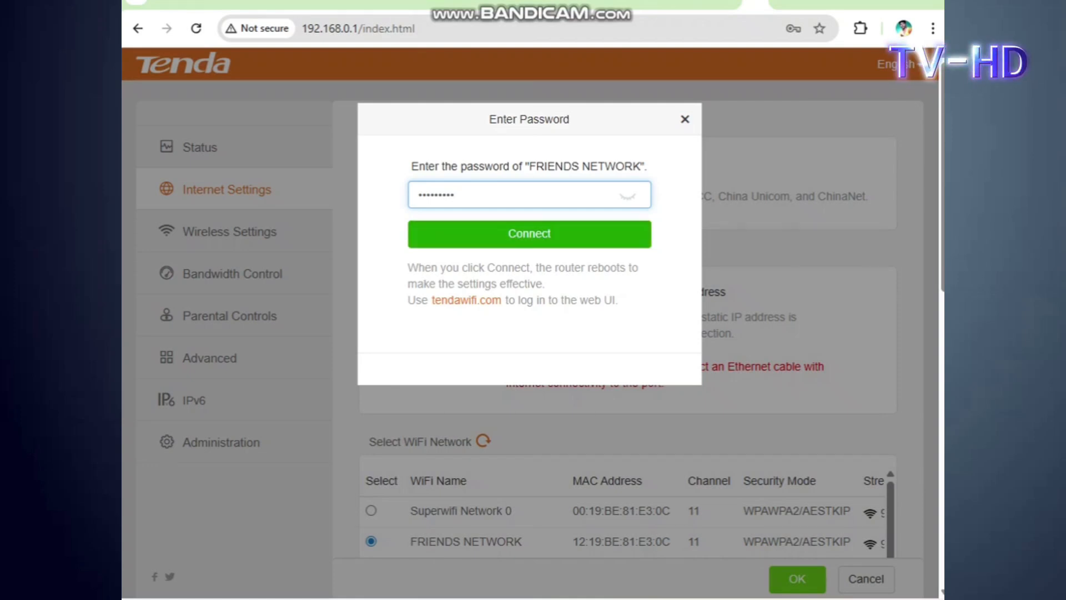
left_click(529, 233)
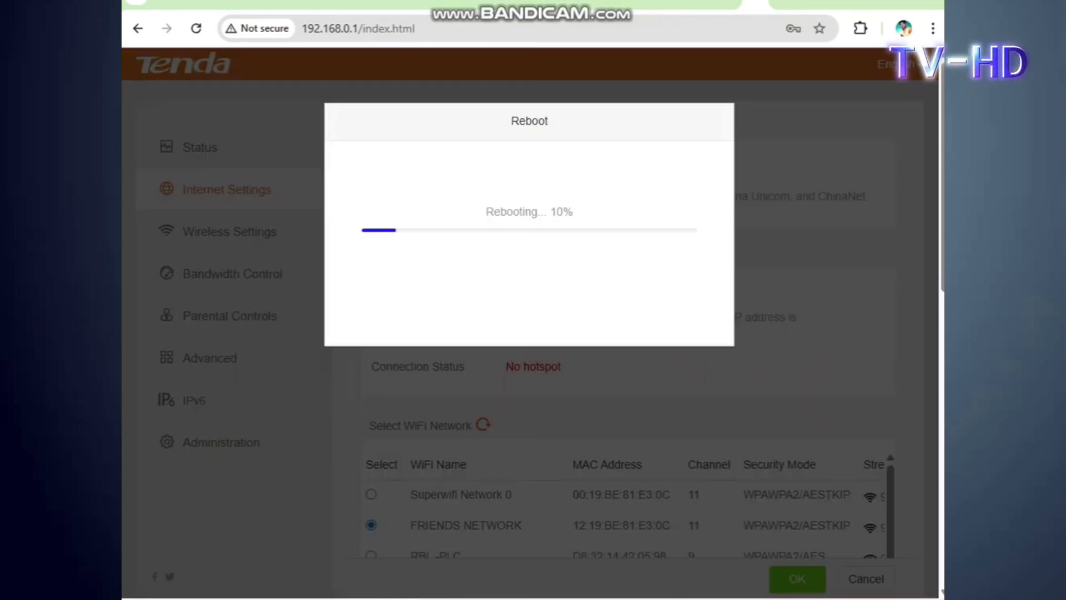
key("ctrl+alt+d")
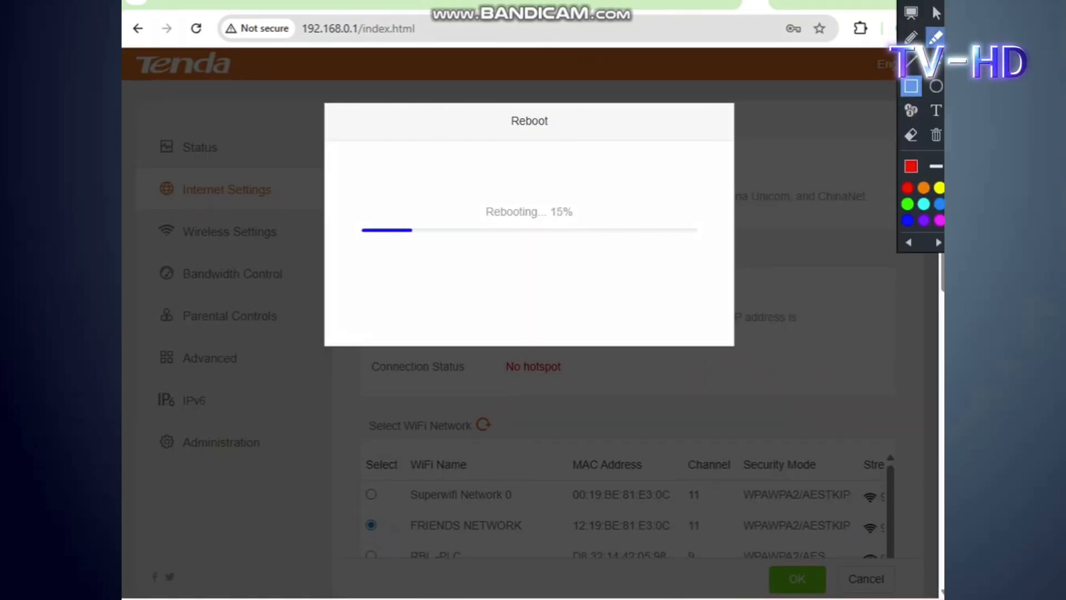
left_click(911, 38)
mouse_move(354, 139)
left_mouse_down()
mouse_move(407, 159)
mouse_move(398, 140)
left_mouse_up()
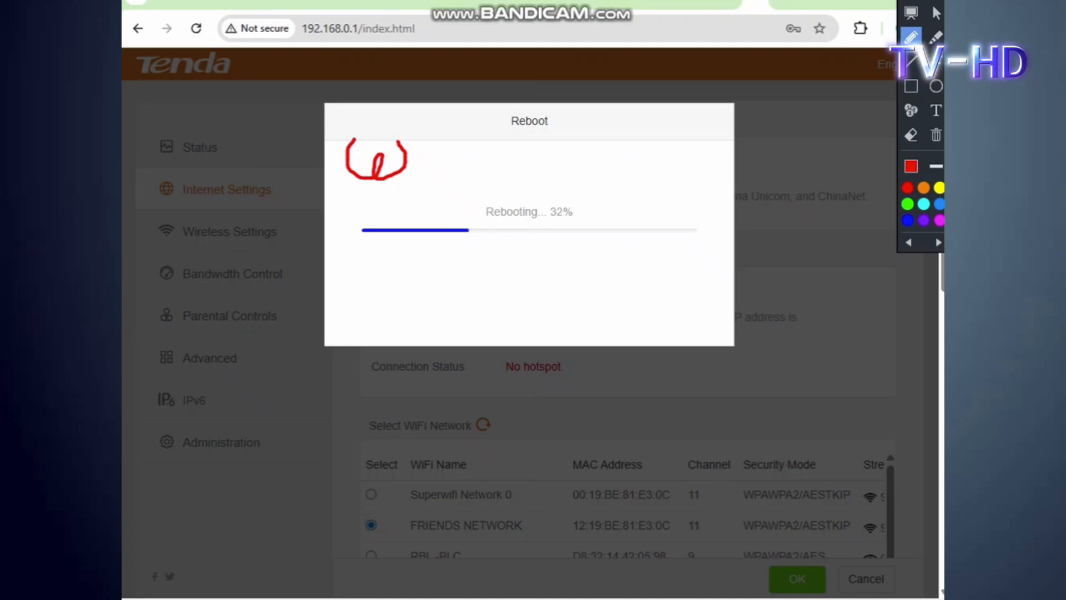
key("Escape")
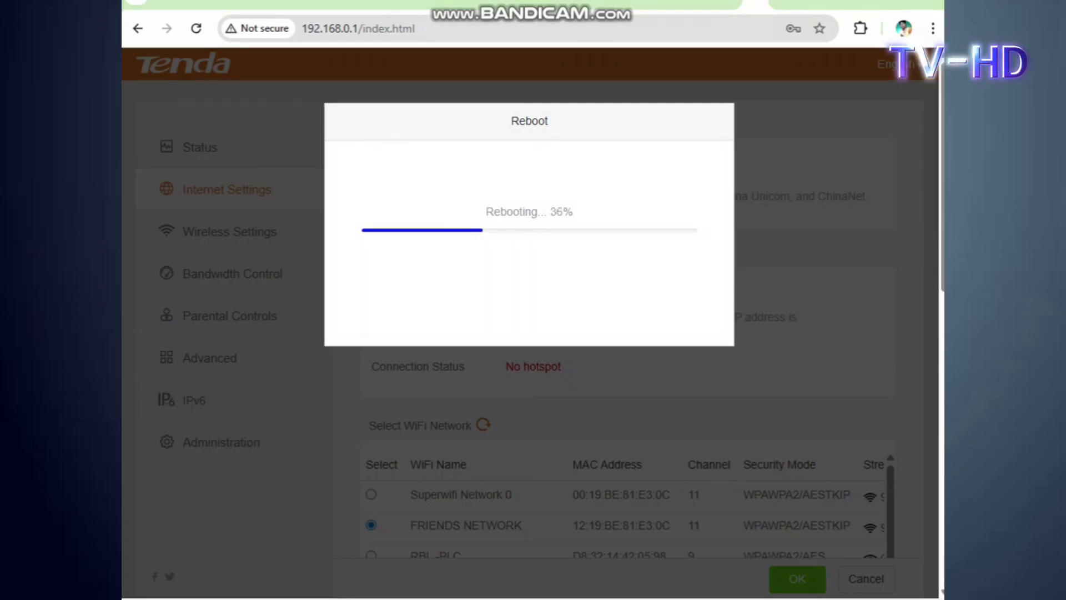
key("ctrl+alt+d")
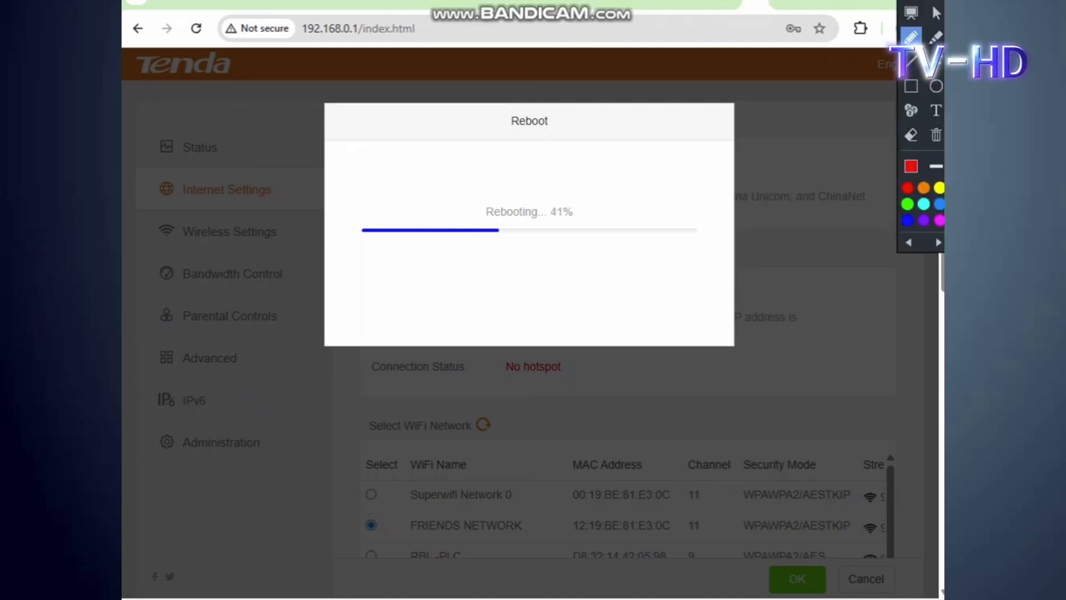
mouse_move(373, 160)
left_mouse_down()
mouse_move(405, 159)
mouse_move(383, 172)
mouse_move(414, 192)
mouse_move(369, 205)
left_mouse_up()
left_click(428, 176)
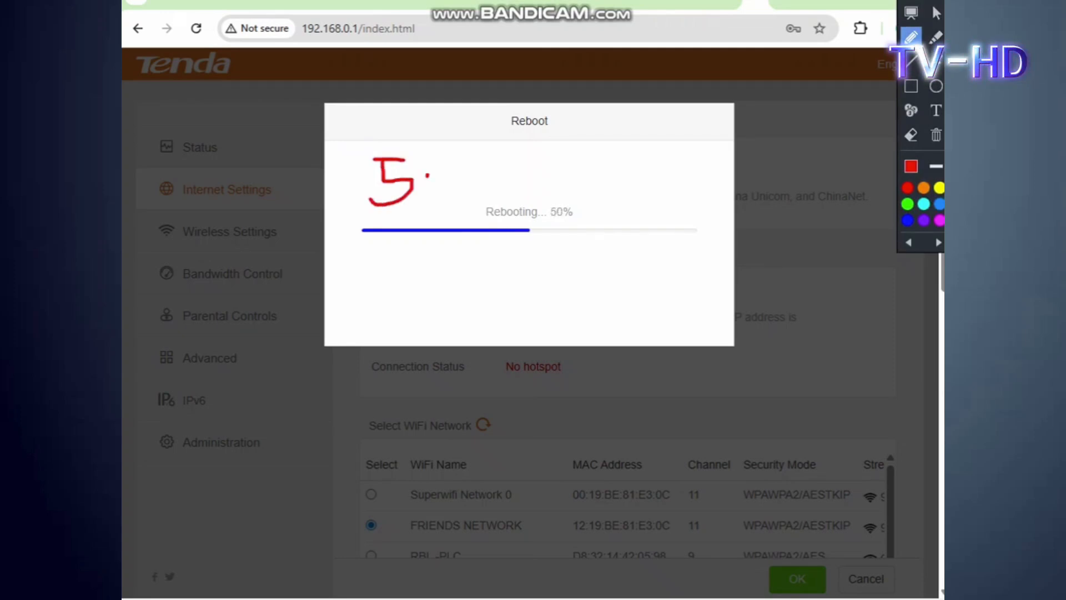
left_click_drag(492, 157, 472, 184)
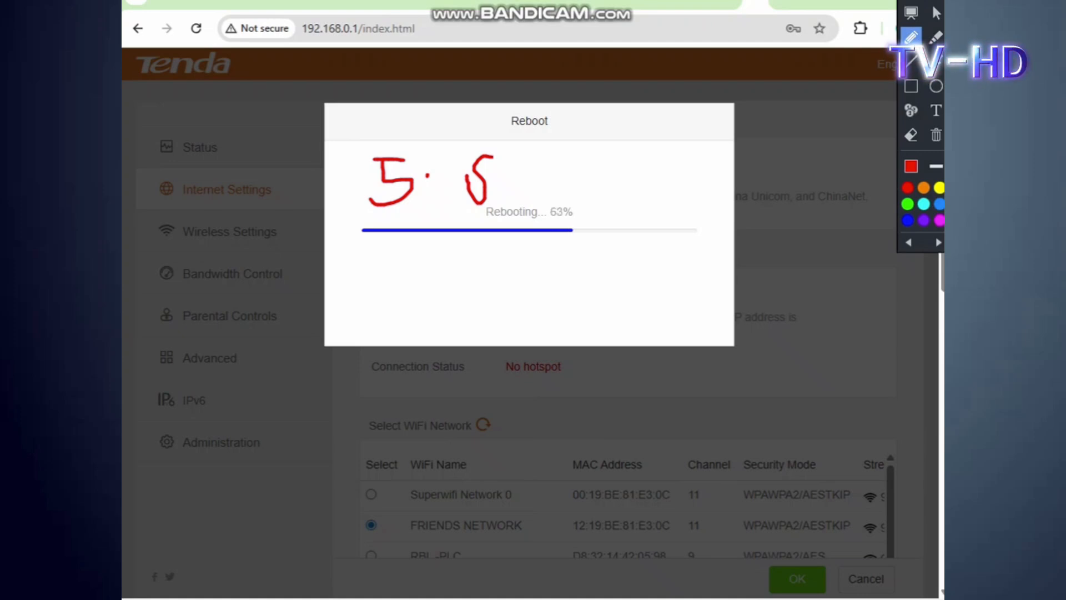
left_click(937, 12)
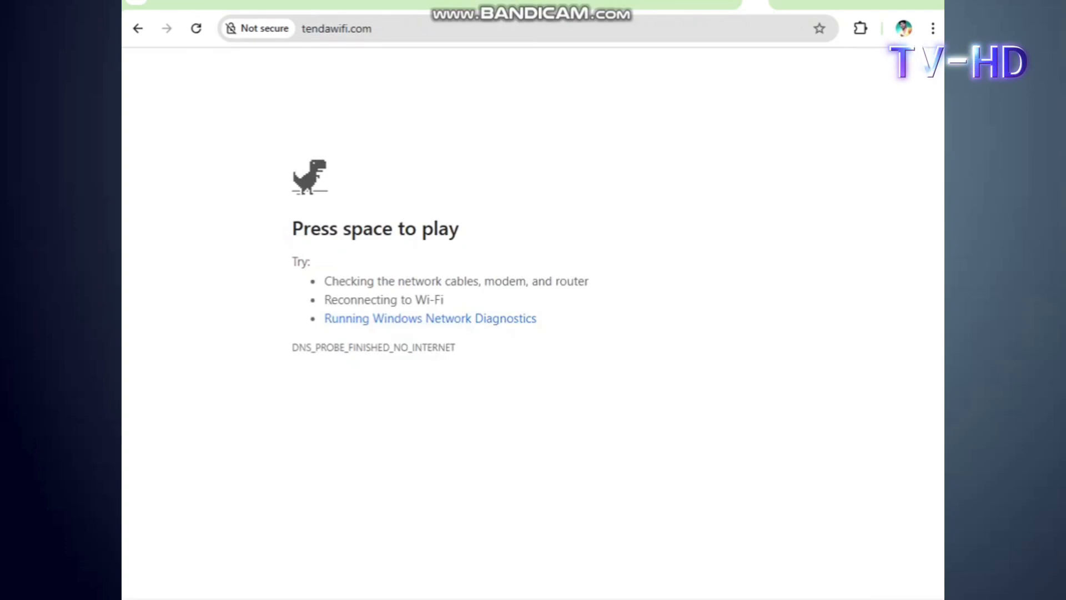
Step: Connect the computer to the open Wi-Fi network Tenda_570A20 and close the network list
key("super")
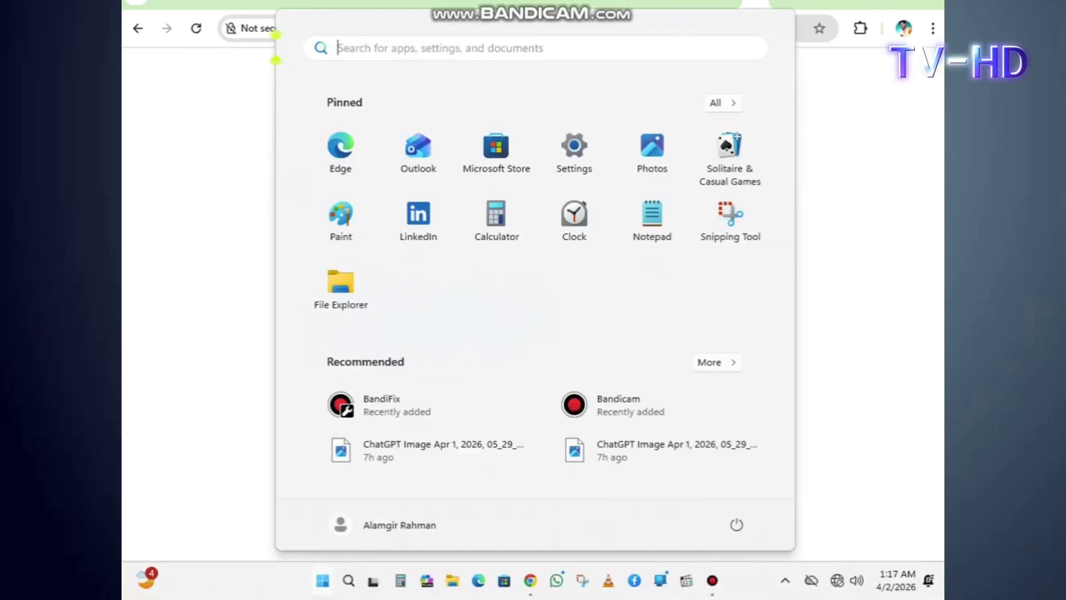
key("super")
key("super")
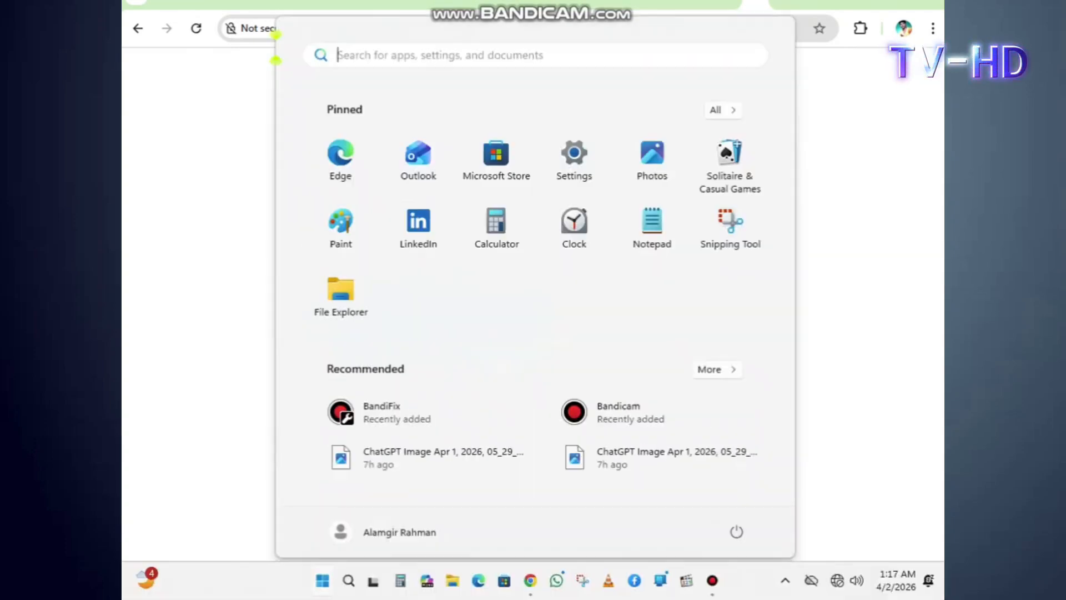
key("super+a")
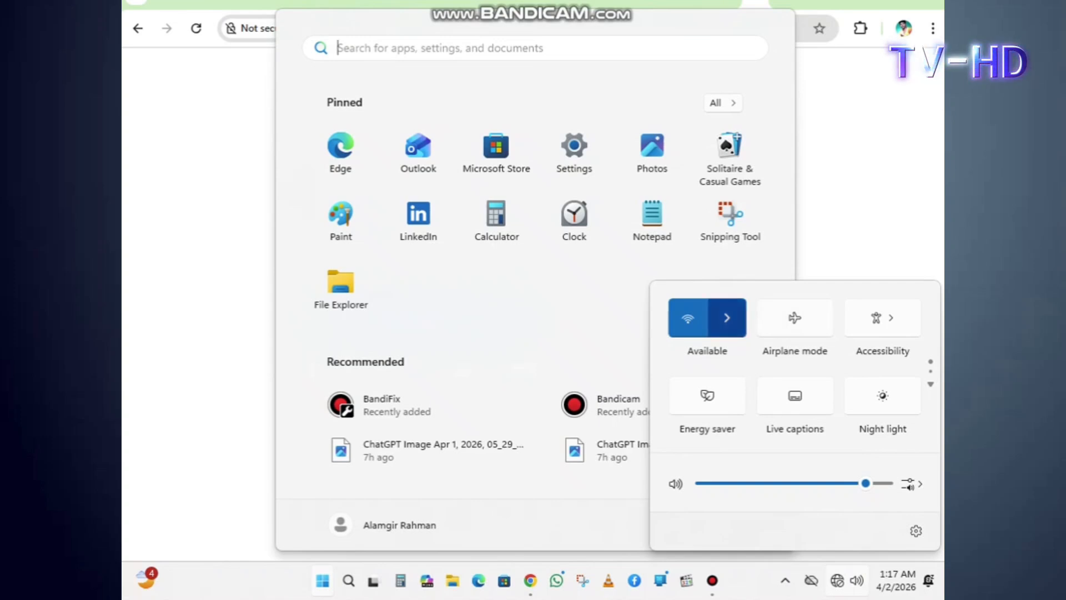
left_click(727, 318)
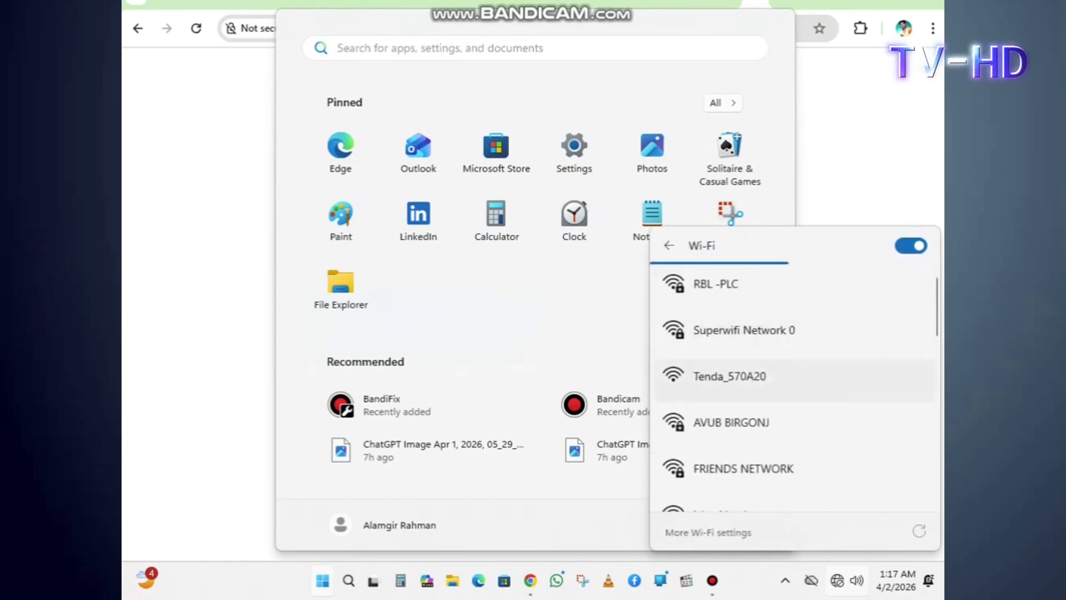
left_click(729, 376)
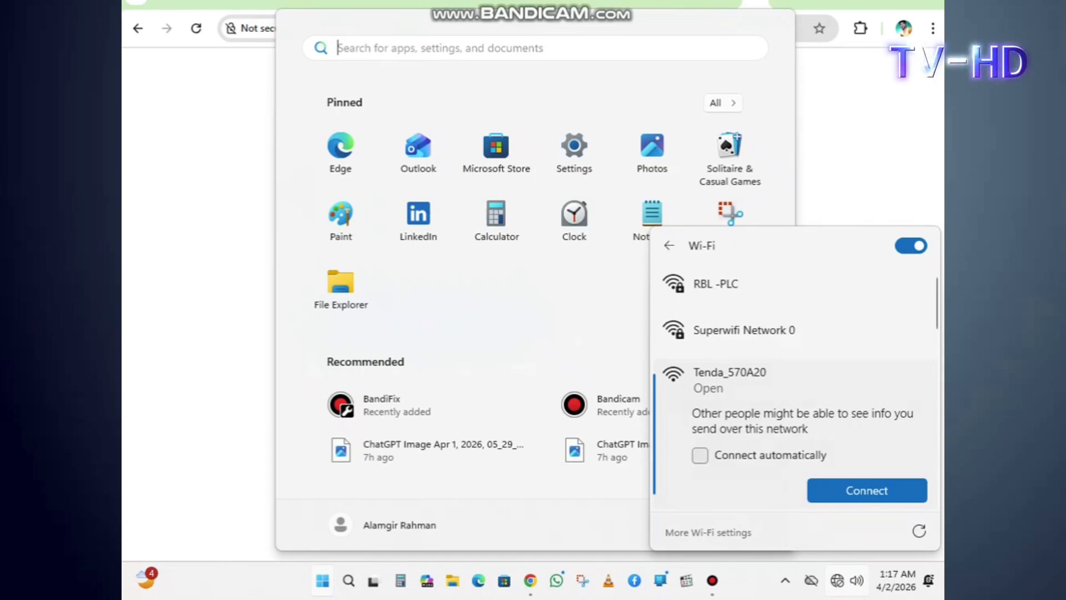
left_click(867, 490)
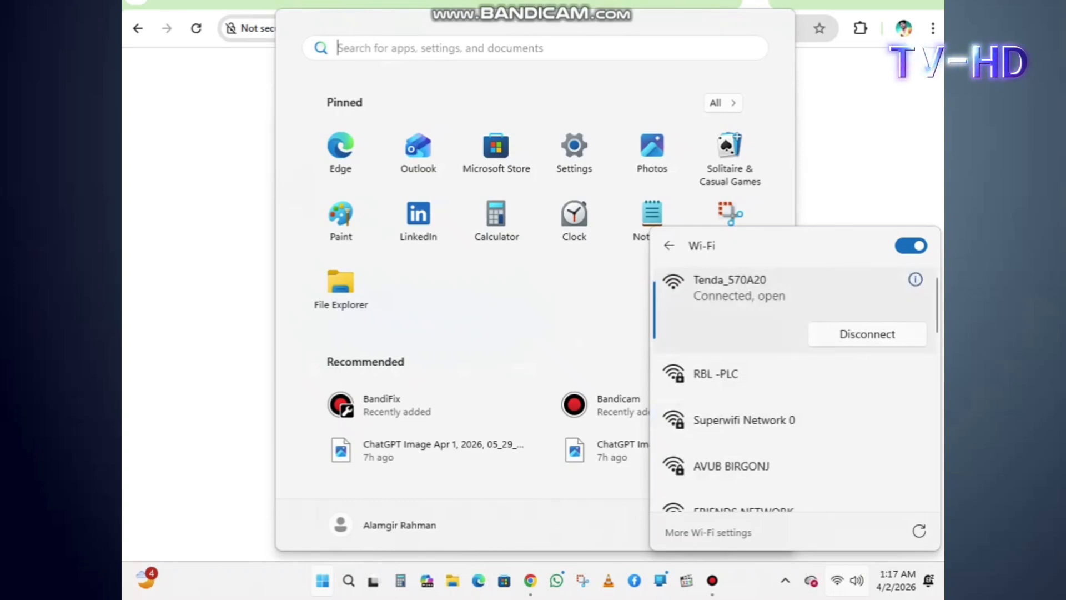
key("Escape")
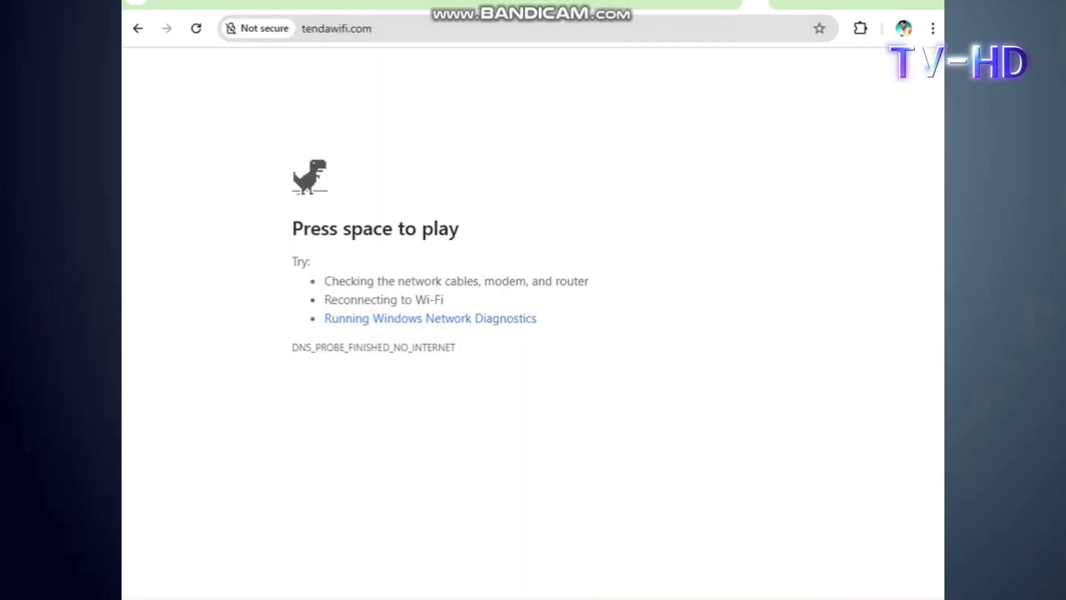
Step: Load youtube.com in a separate browser tab to test the internet connection
left_click(785, 2)
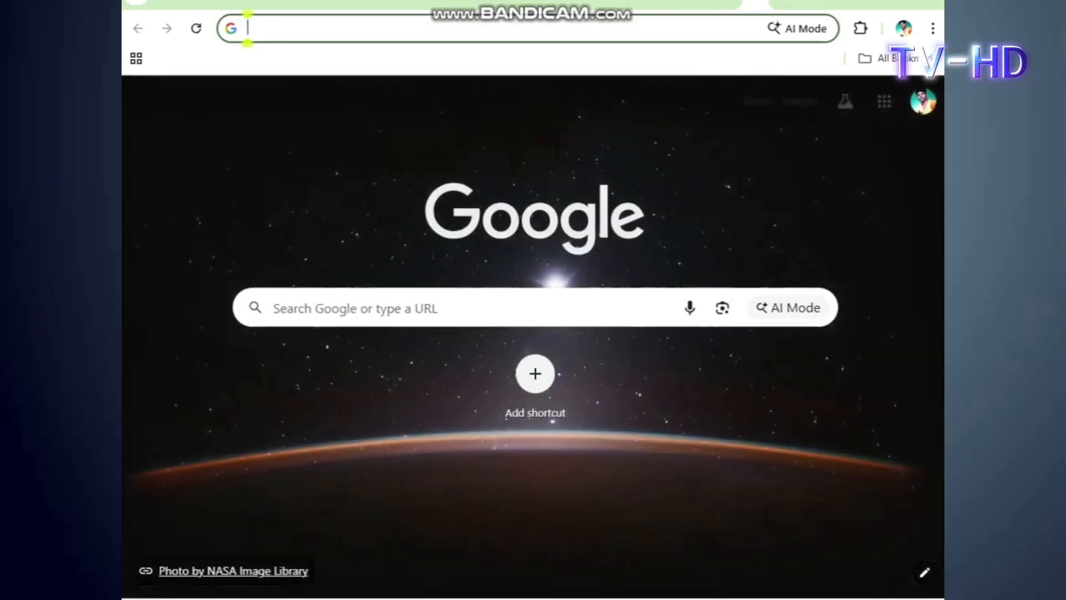
type("yout")
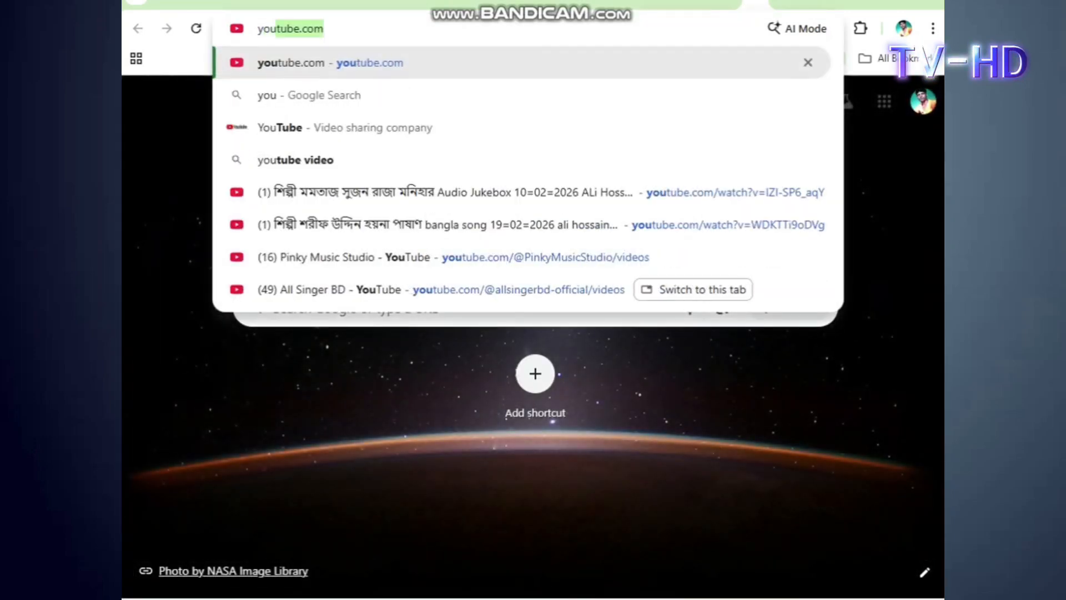
type("ube")
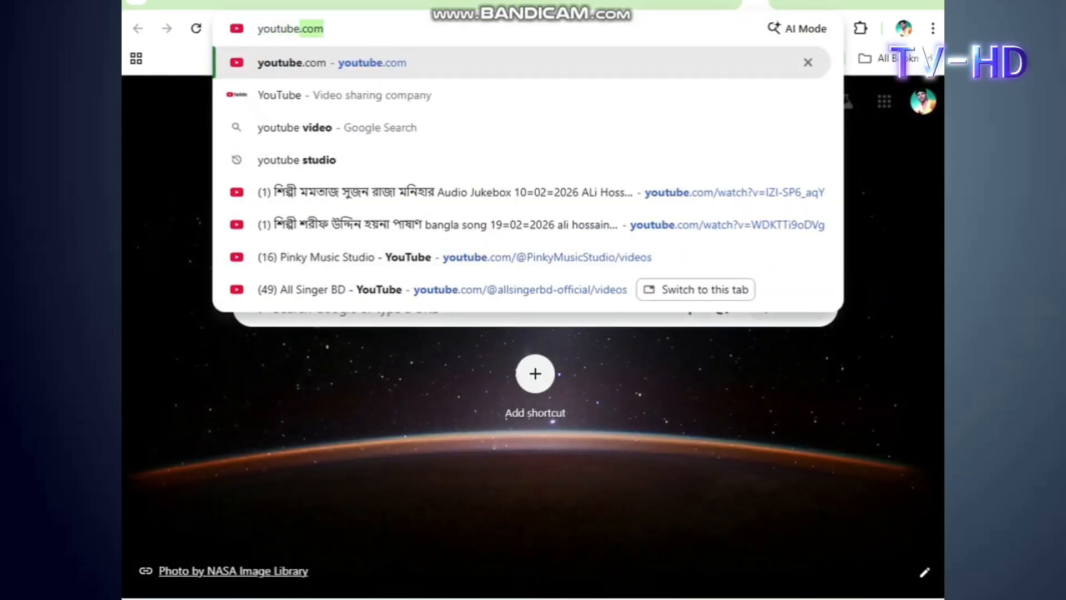
key("Return")
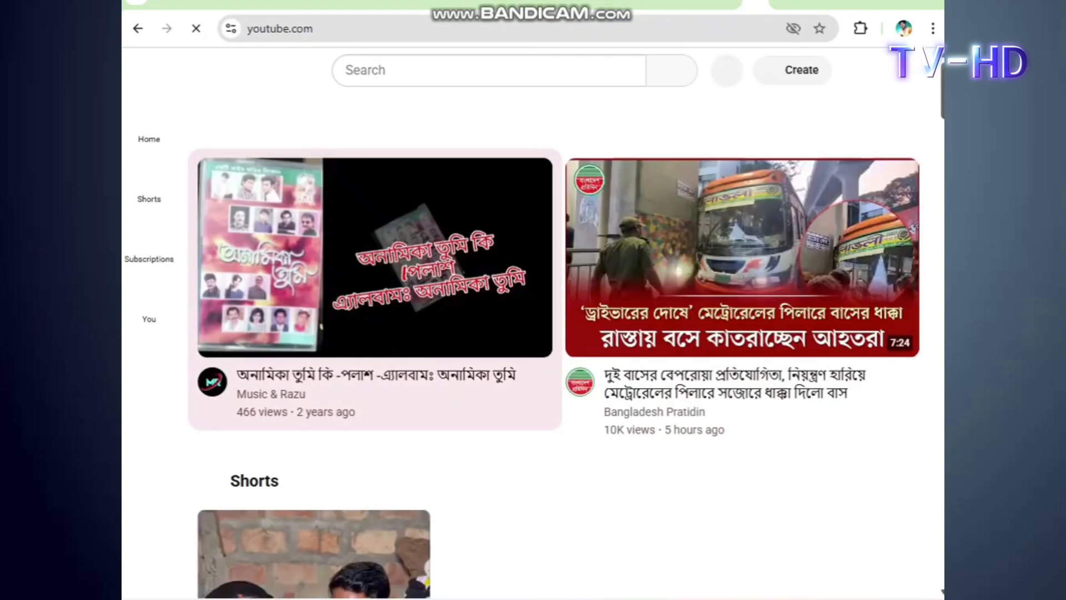
scroll(559, 294, "down", 6)
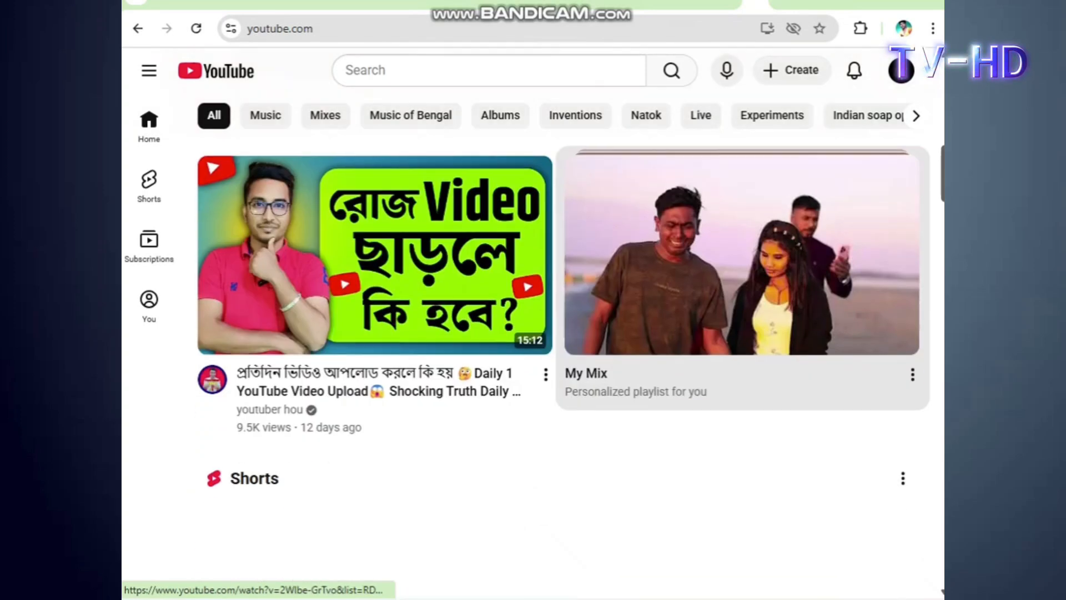
key("ctrl+alt+d")
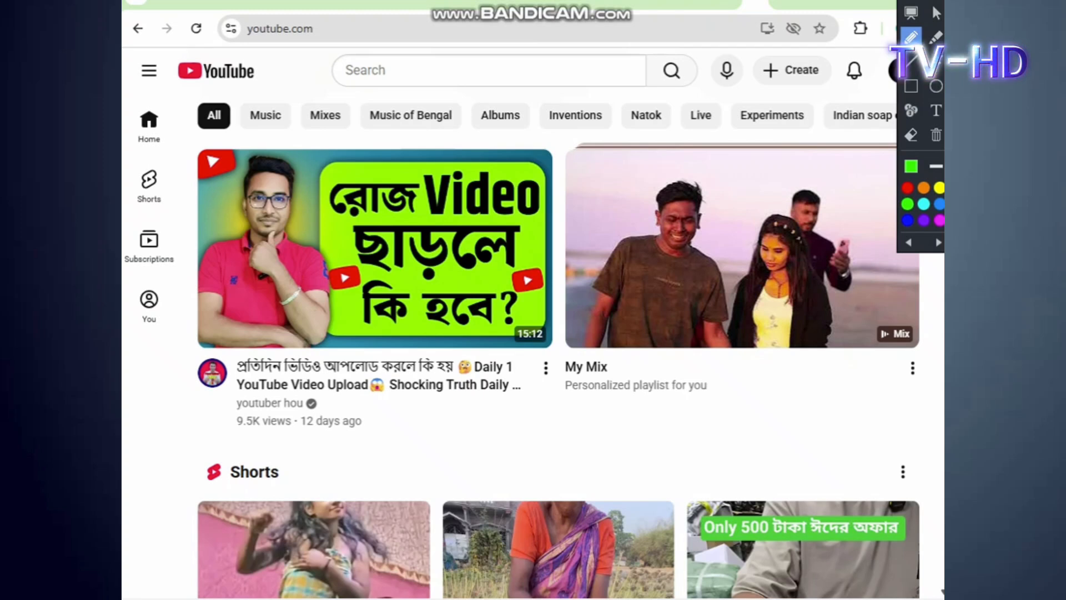
left_click_drag(420, 391, 710, 374)
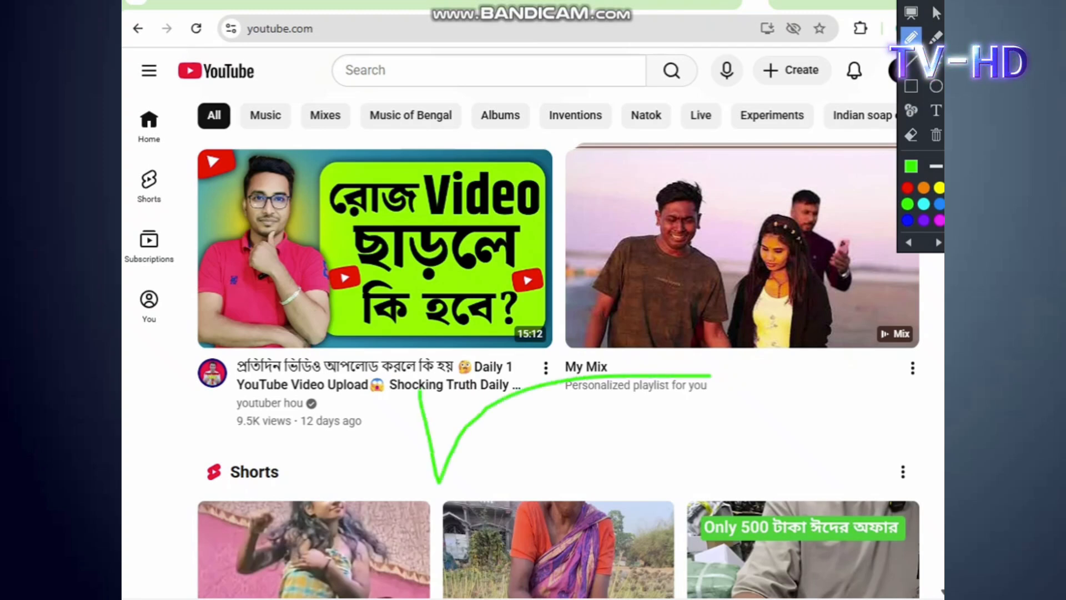
left_click_drag(579, 425, 793, 389)
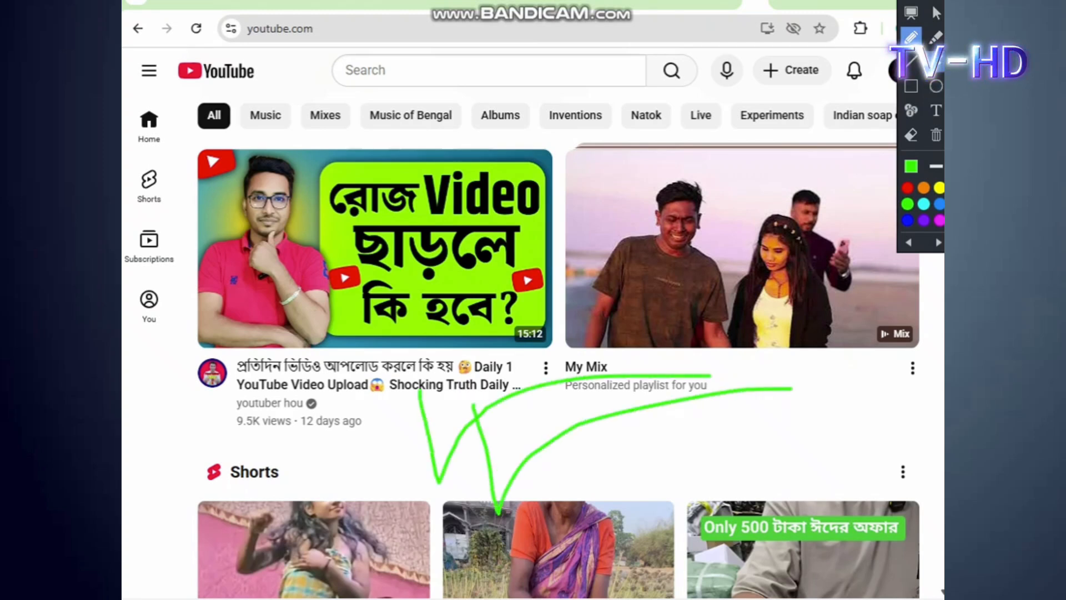
key("ctrl+alt+d")
Step: Play the চলতি video about the burning bus from the YouTube home feed and skip ahead to test streaming
scroll(522, 389, "down", 10)
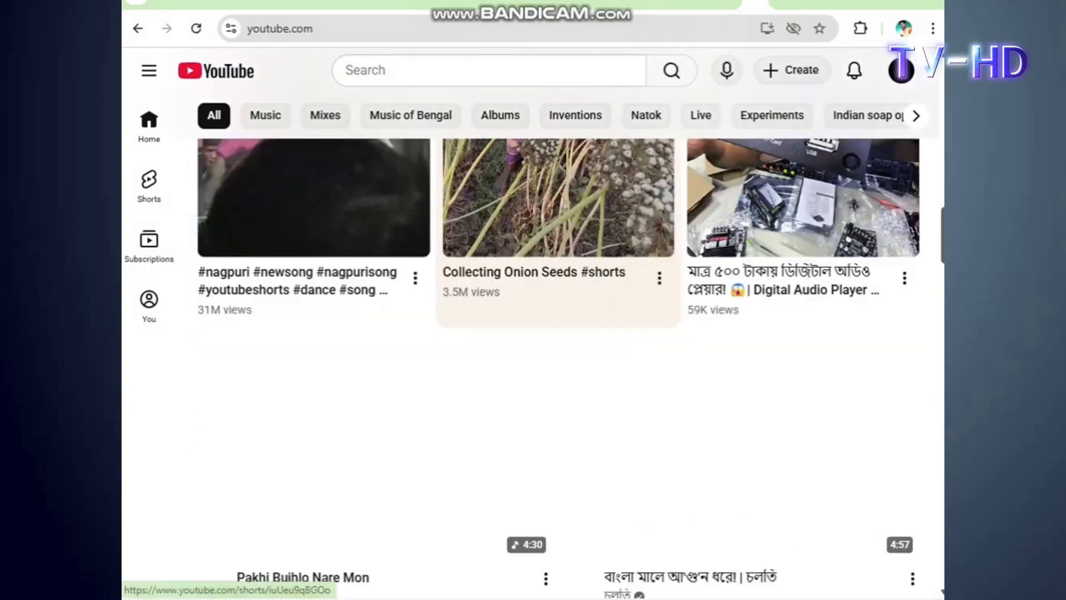
scroll(721, 400, "up", 8)
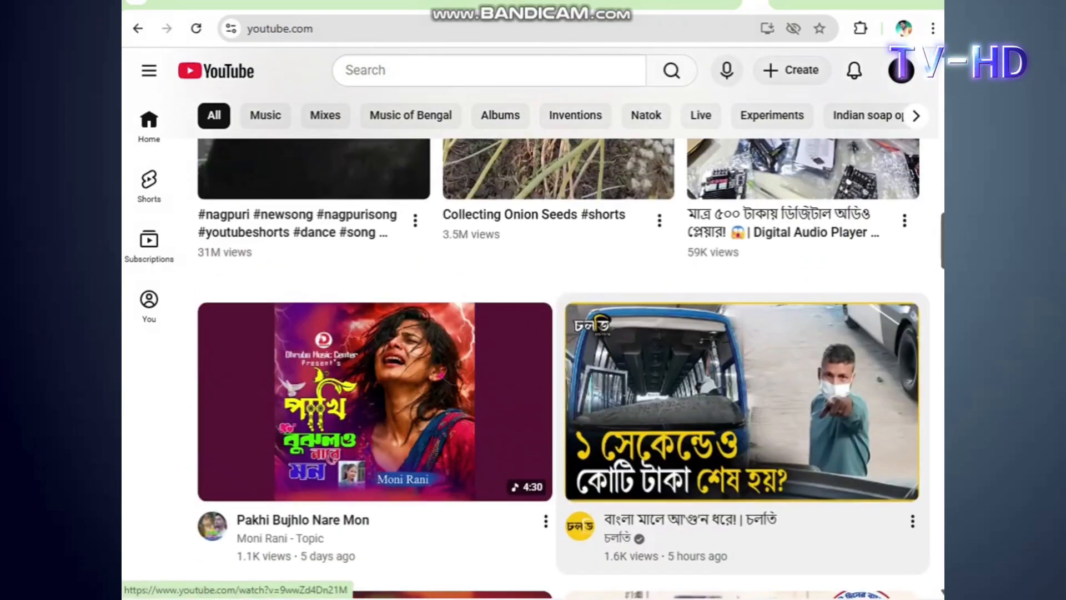
left_click(733, 403)
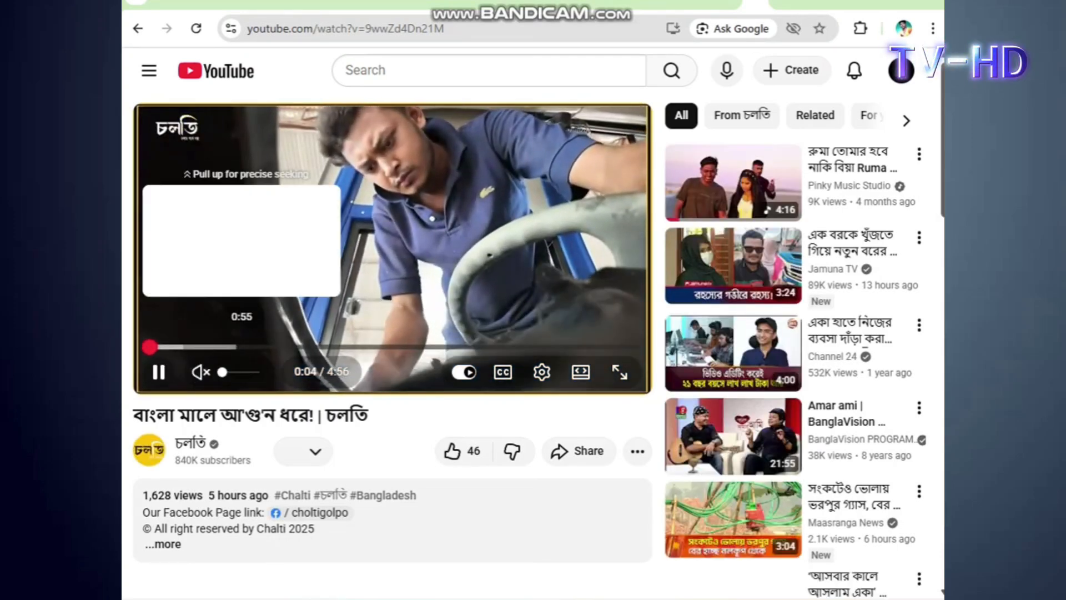
left_click(281, 347)
left_click_drag(291, 347, 408, 347)
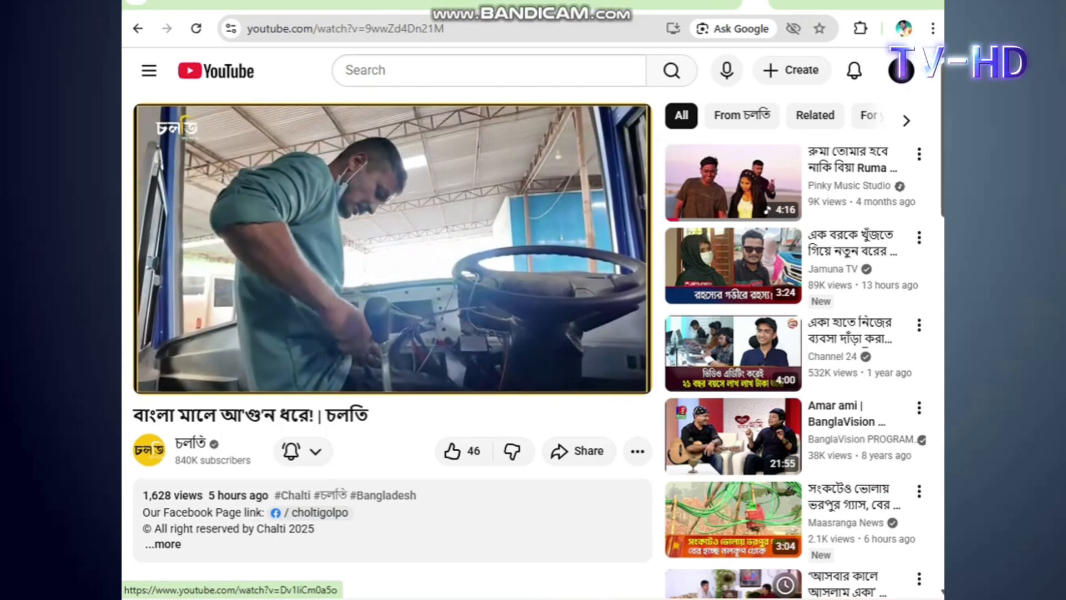
key("space")
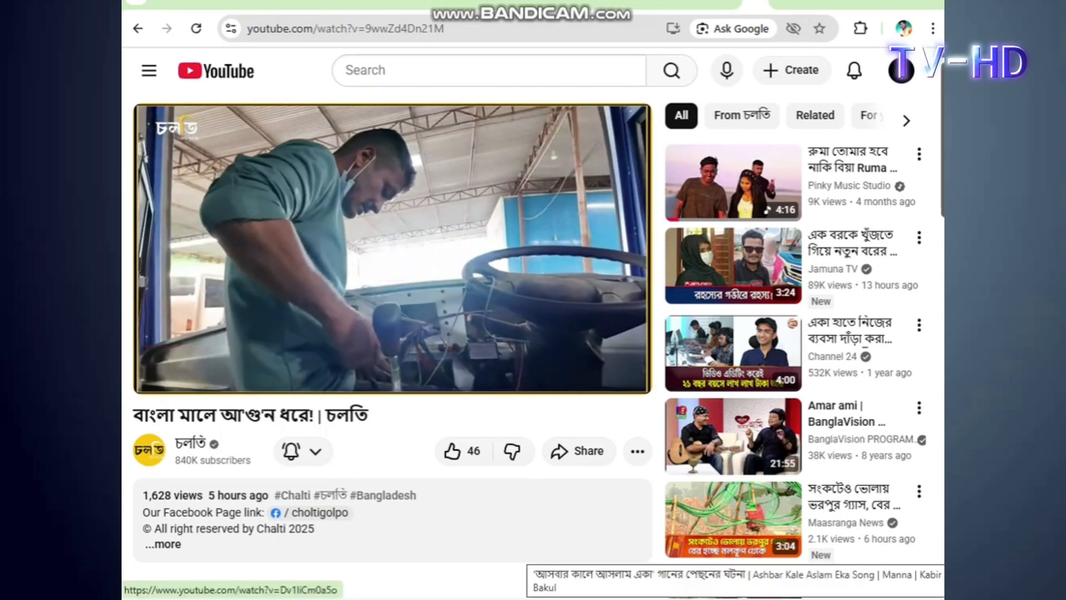
Step: Check in the Wi-Fi network list which network the computer is connected to
key("super")
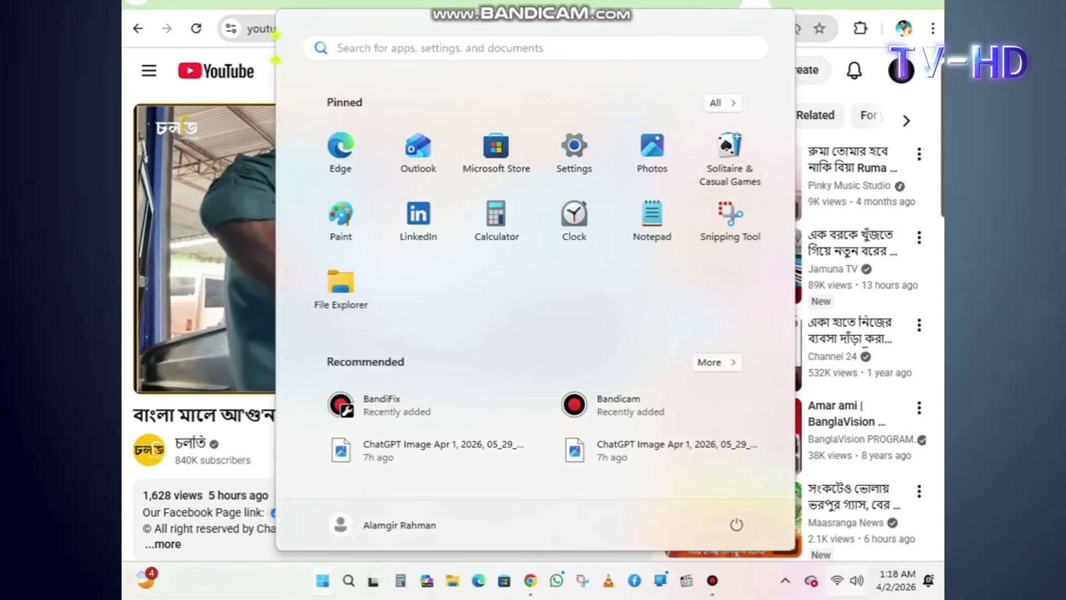
key("super+a")
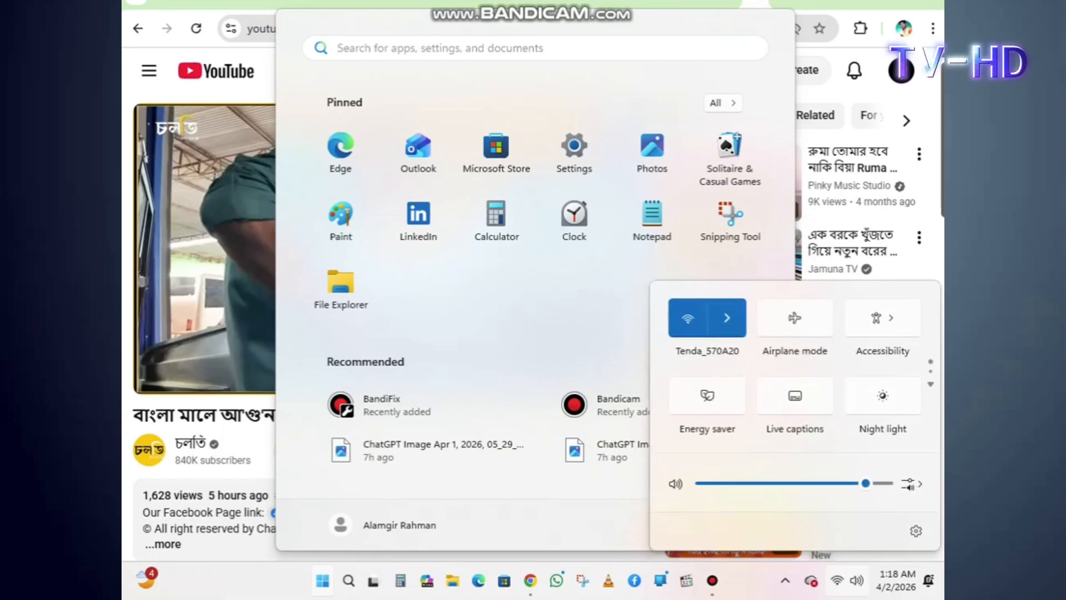
left_click(727, 318)
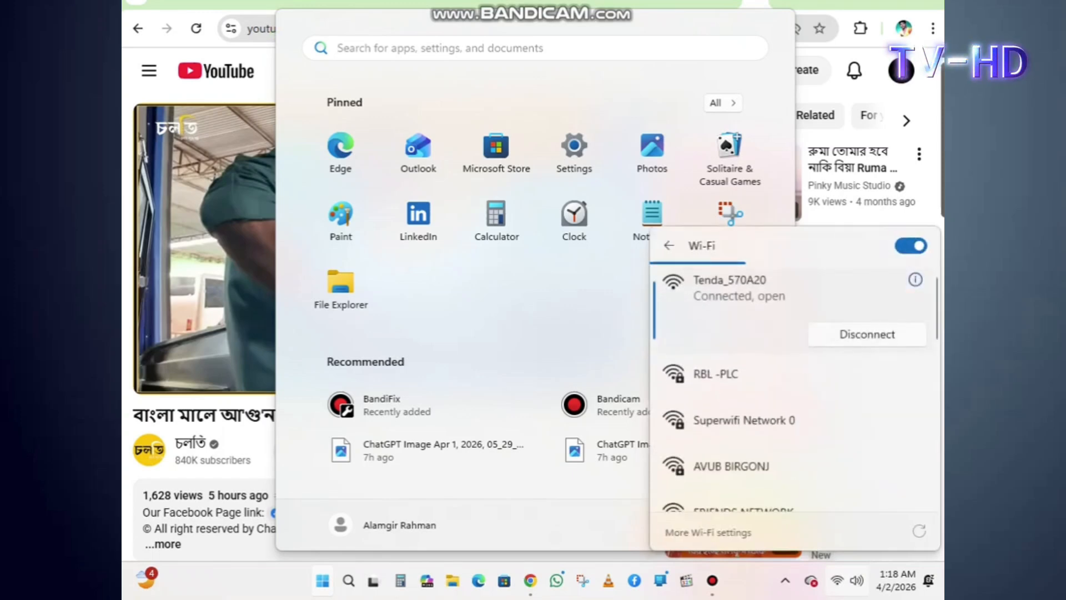
key("Escape")
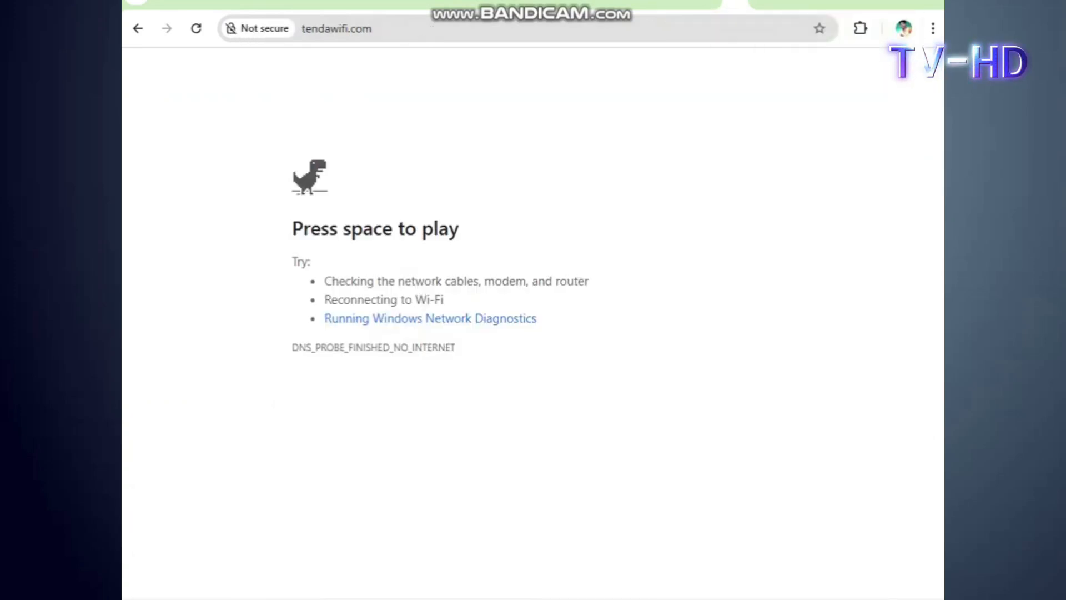
Step: Open the router's admin page at 192.168.0.1 and show its Status page
left_click(301, 32)
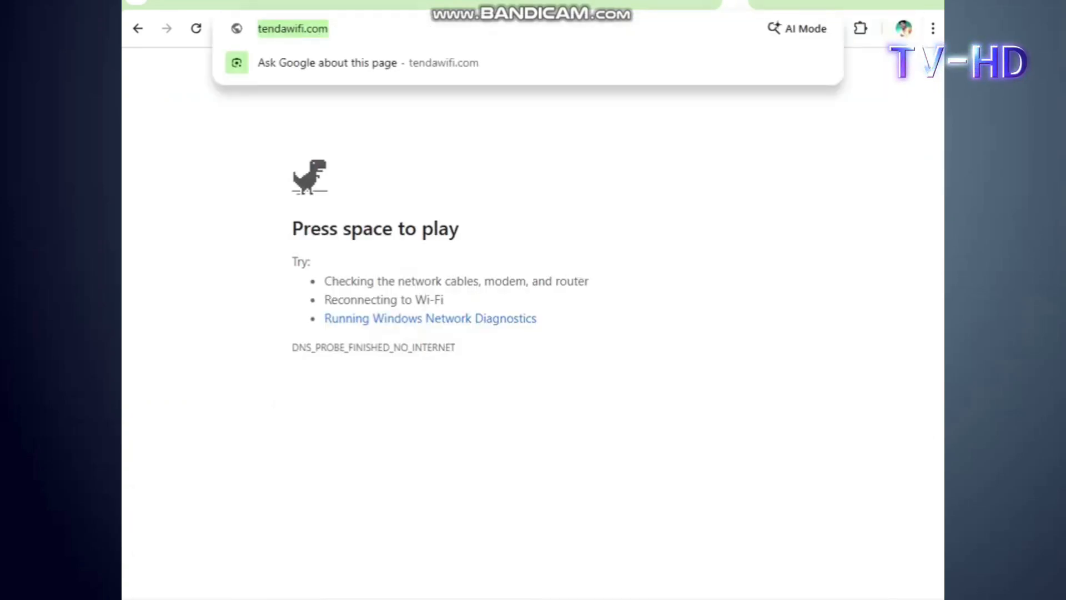
type("192")
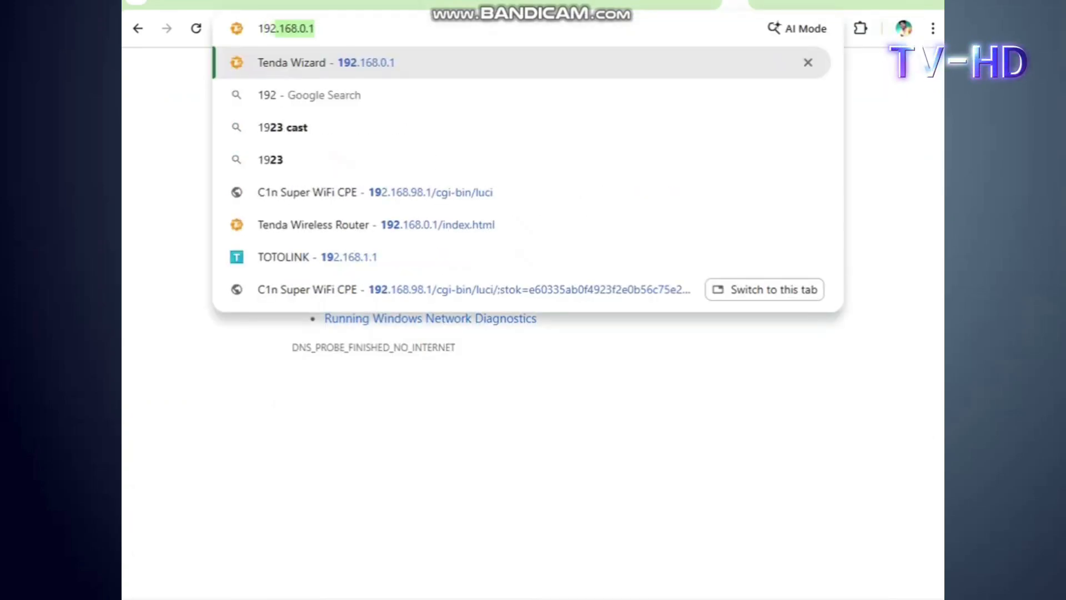
type(".168.")
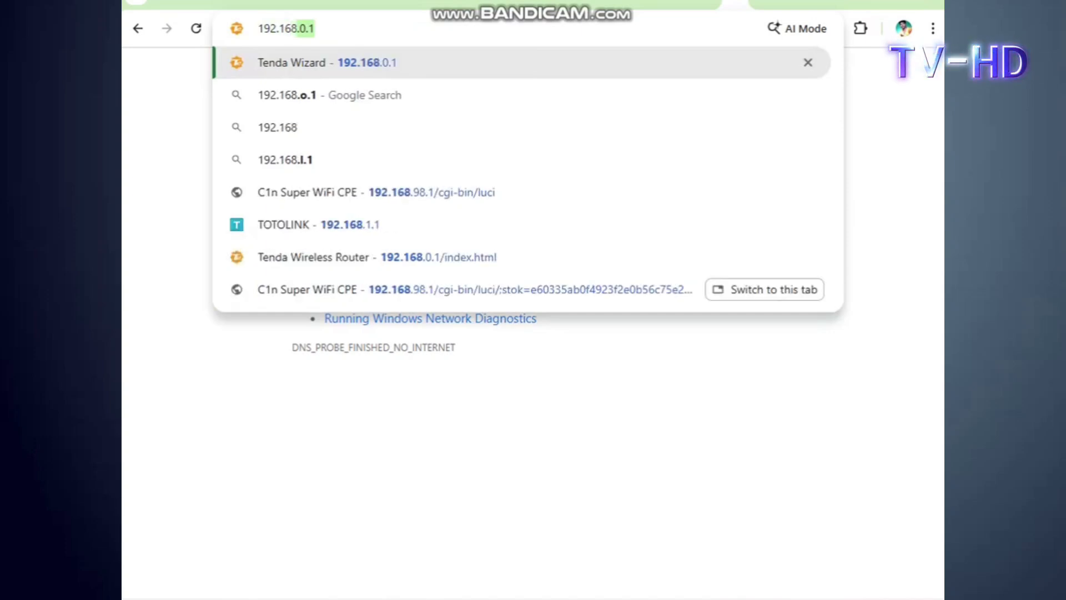
type("0.1")
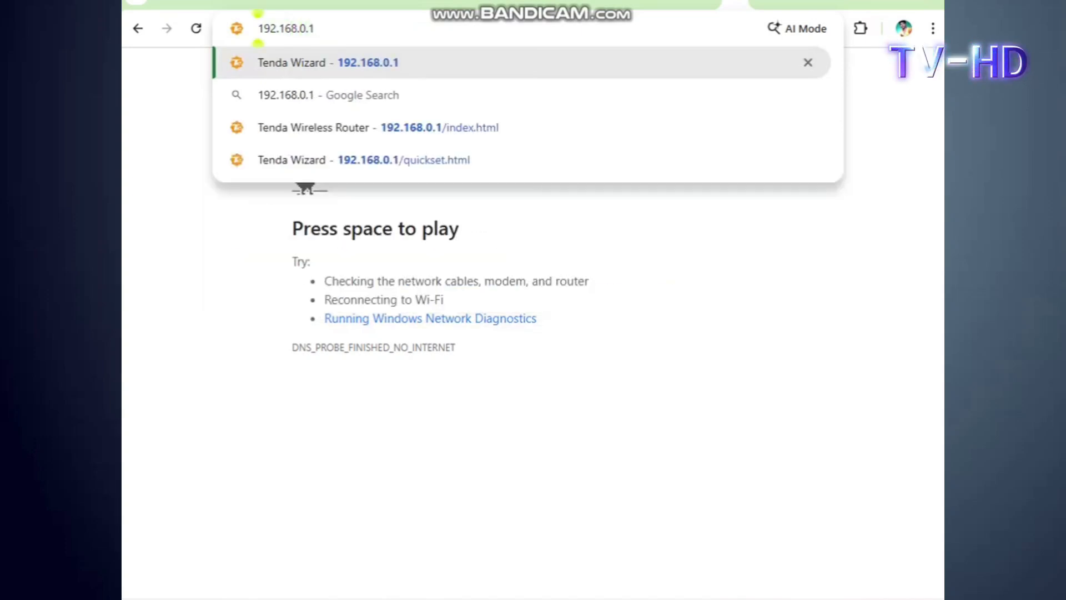
key("Return")
left_click(529, 239)
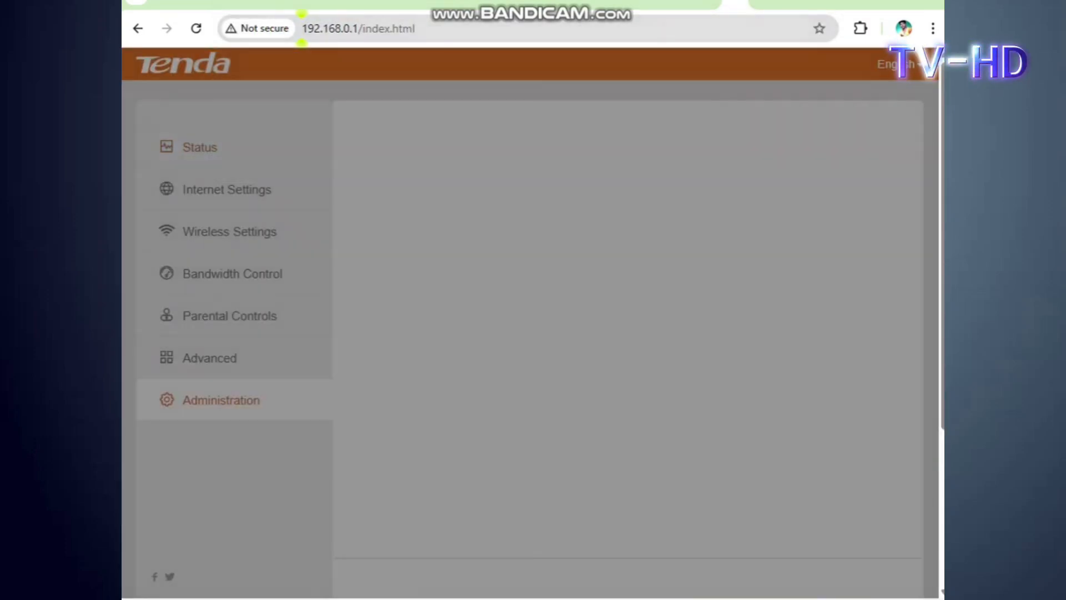
left_click(199, 147)
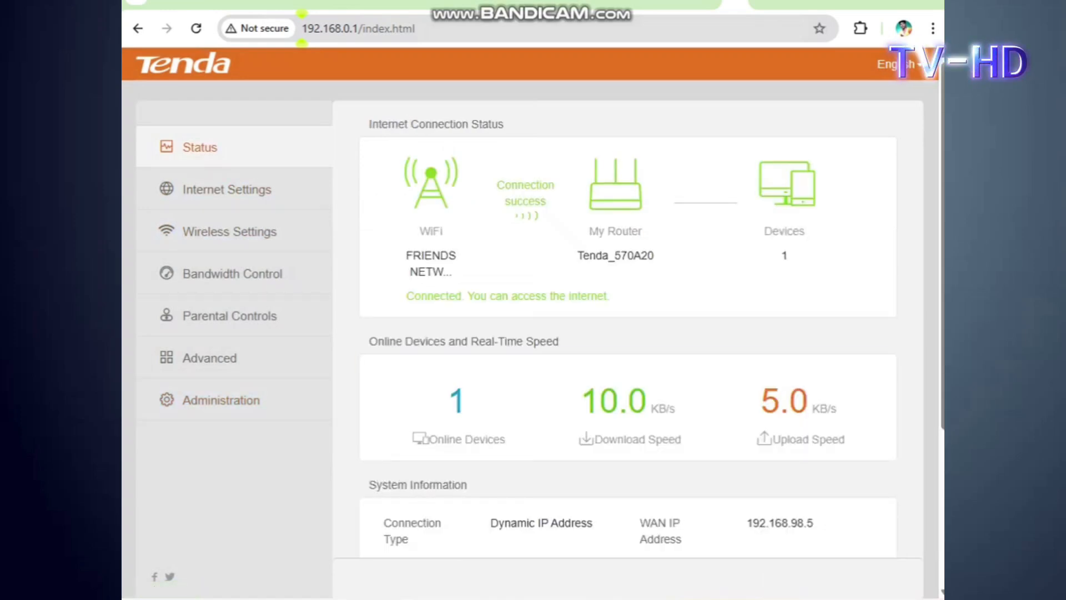
Step: Outline the WiFi, connection link, My Router and Devices parts of the internet connection diagram with red rectangles
key("ctrl+alt+d")
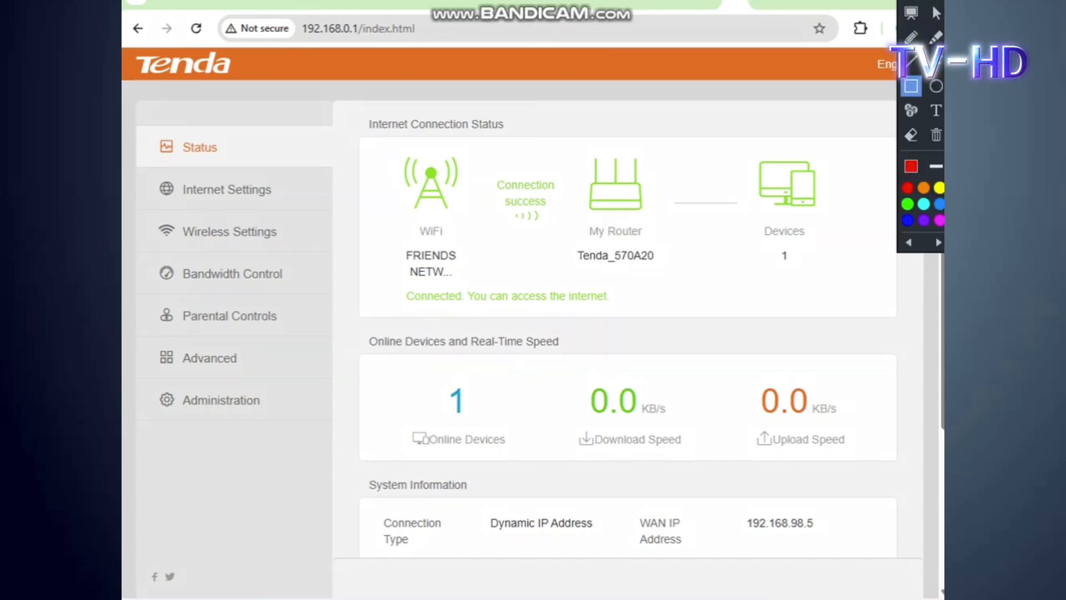
left_click_drag(394, 149, 476, 310)
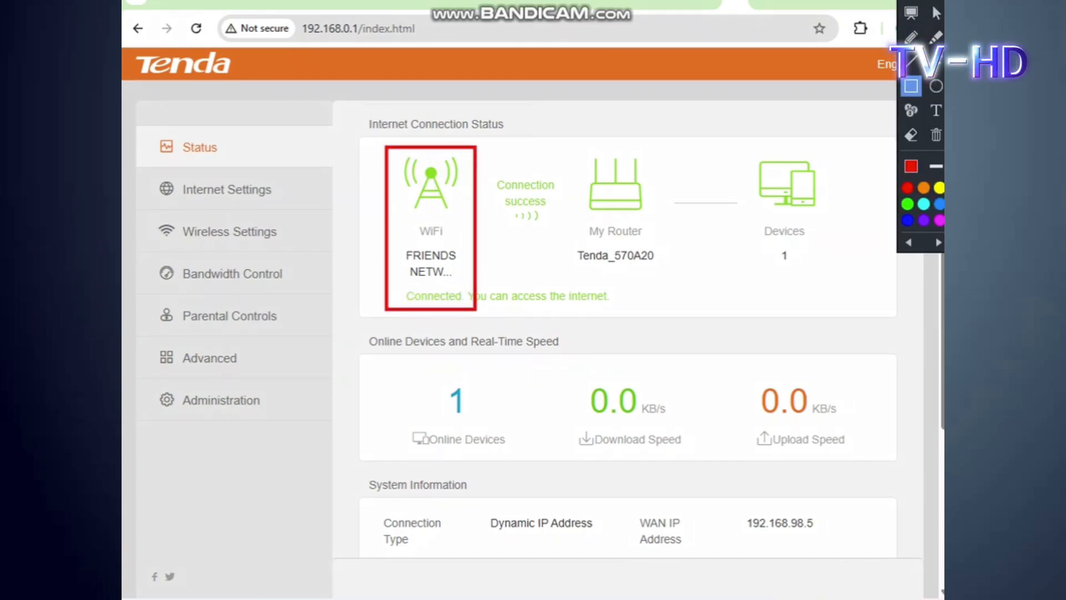
mouse_move(489, 168)
left_mouse_down()
mouse_move(538, 225)
mouse_move(566, 228)
left_mouse_up()
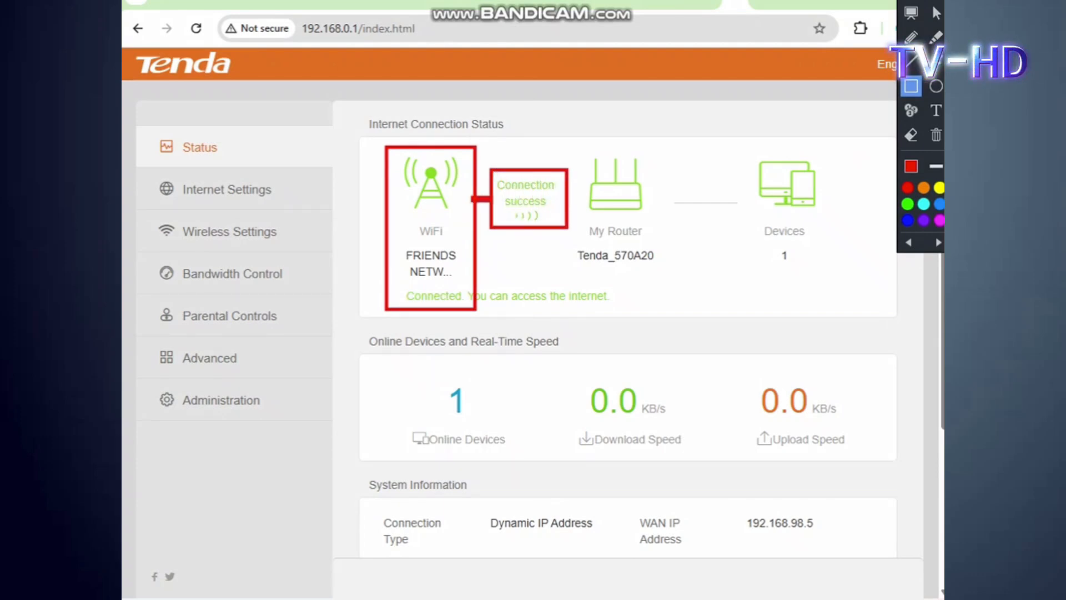
mouse_move(590, 156)
left_mouse_down()
mouse_move(620, 207)
mouse_move(651, 214)
mouse_move(742, 196)
left_mouse_up()
mouse_move(746, 147)
left_mouse_down()
mouse_move(790, 216)
mouse_move(853, 246)
left_mouse_up()
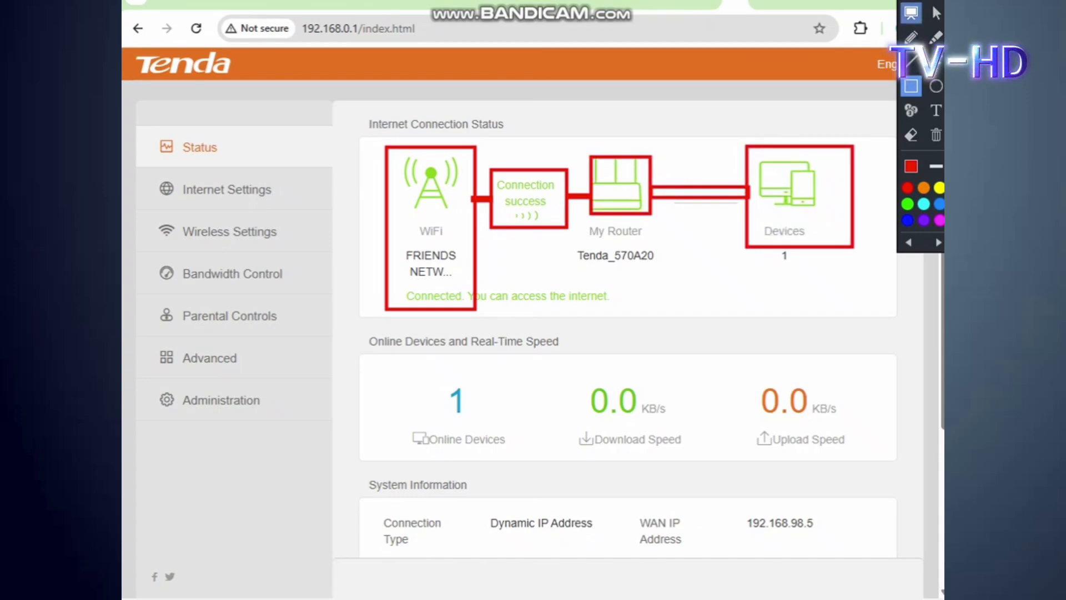
Step: Open the internet settings, outline the WISP operating mode with a red rectangle, and close the drawing overlay
left_click(227, 189)
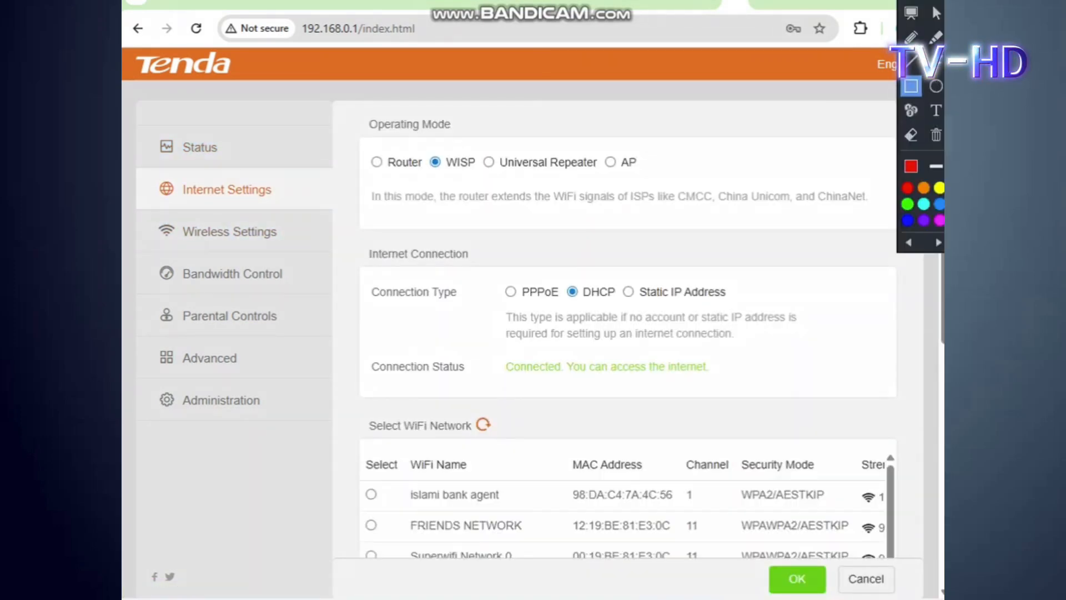
left_click_drag(438, 164, 481, 177)
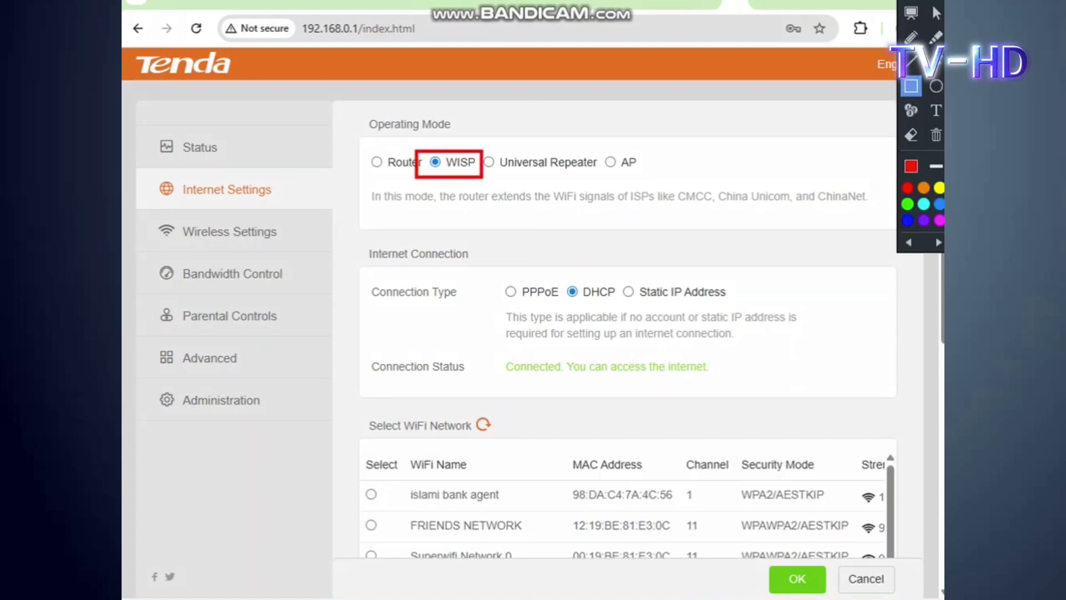
left_click(936, 13)
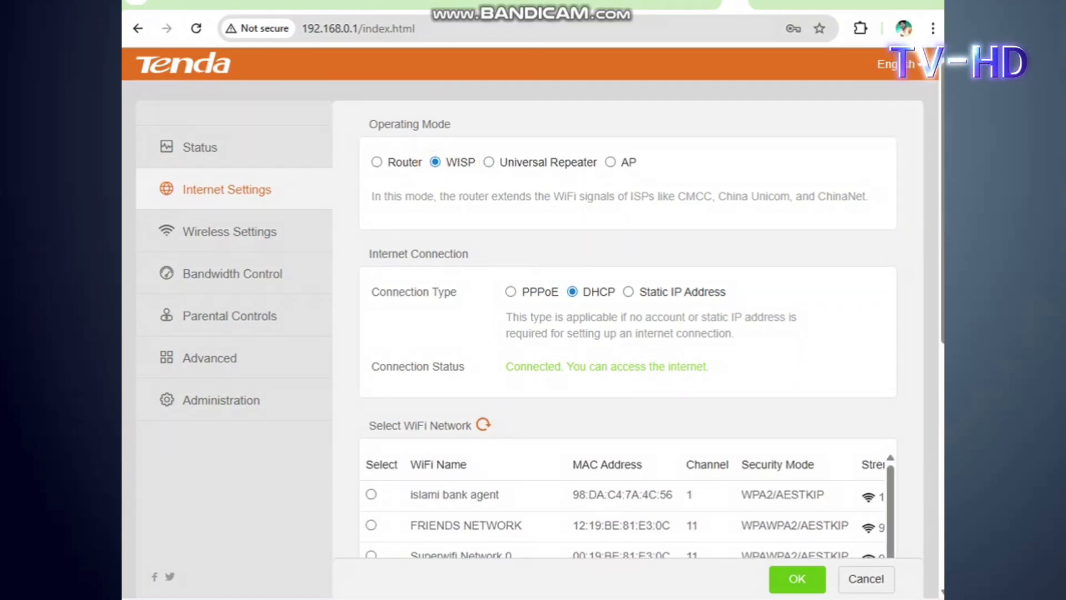
Step: Outline the connection status in the internet settings with a red rectangle and look over the Wi-Fi network list
scroll(627, 311, "down", 4)
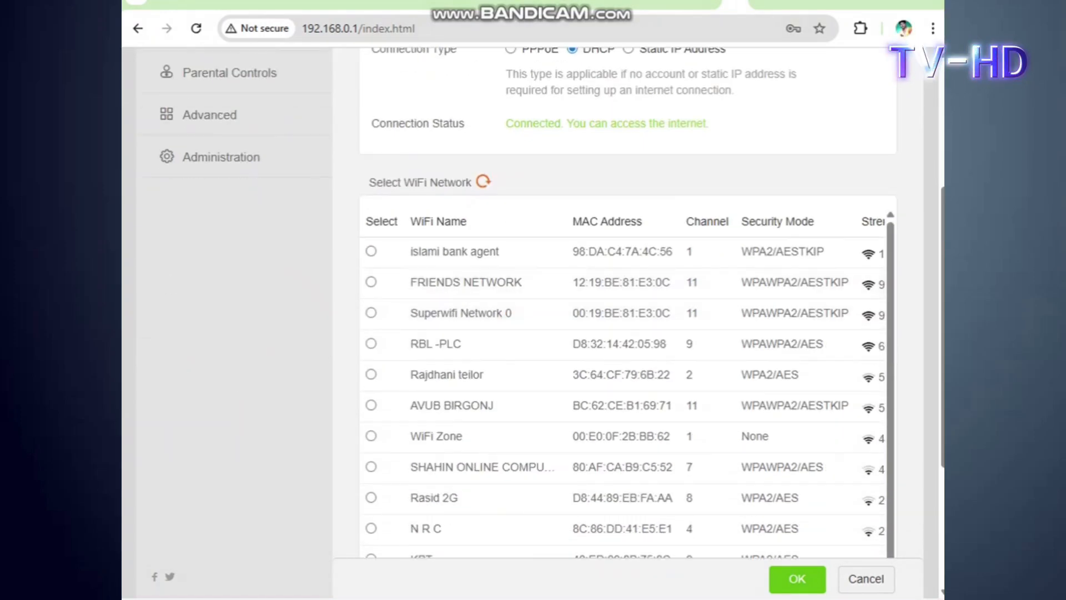
key("ctrl+alt+d")
left_click_drag(493, 107, 669, 141)
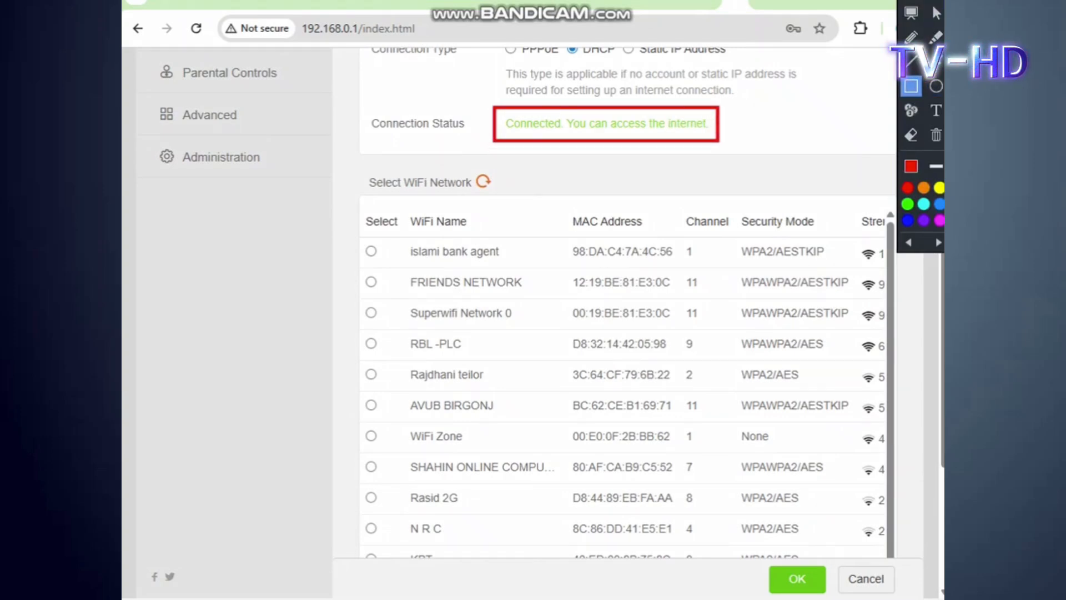
key("ctrl+alt+d")
scroll(555, 333, "down", 1)
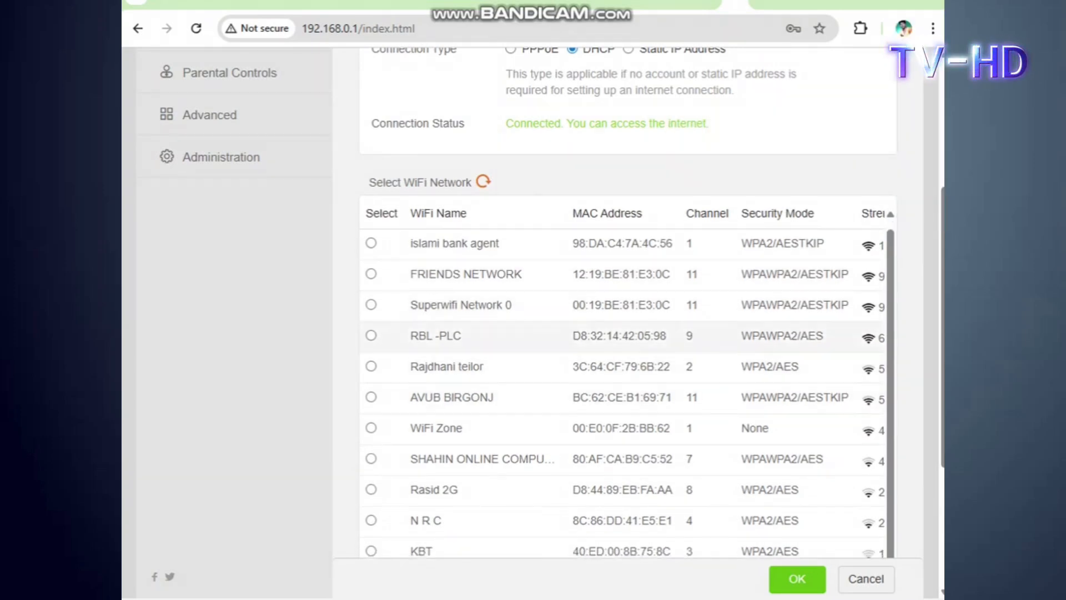
scroll(555, 361, "up", 5)
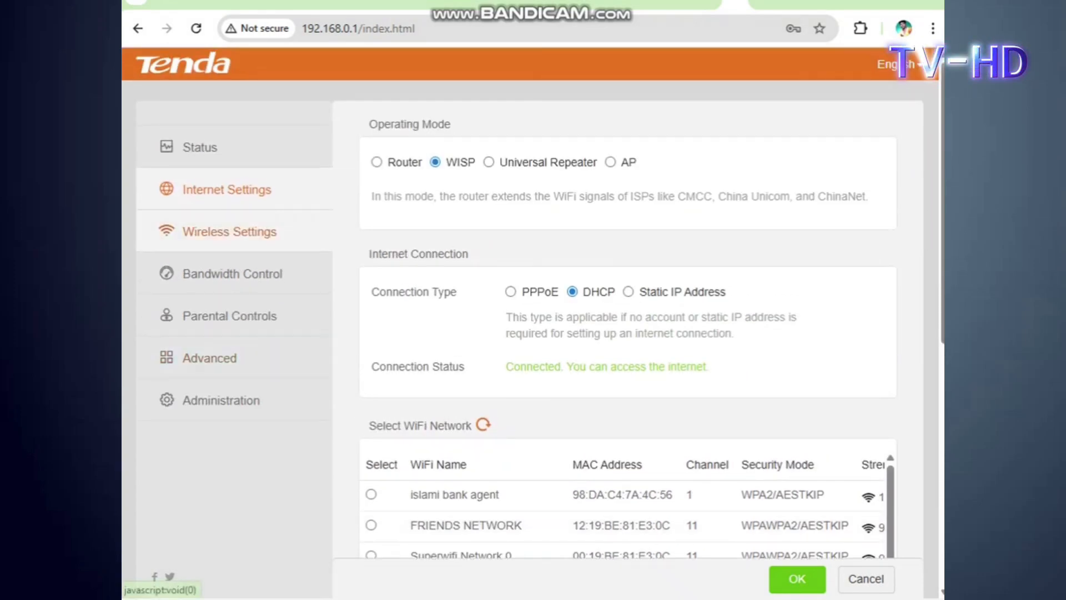
Step: Enter ghgfjhgkjh as a trial WiFi name in the wireless settings, keeping the security mode at None
left_click(229, 232)
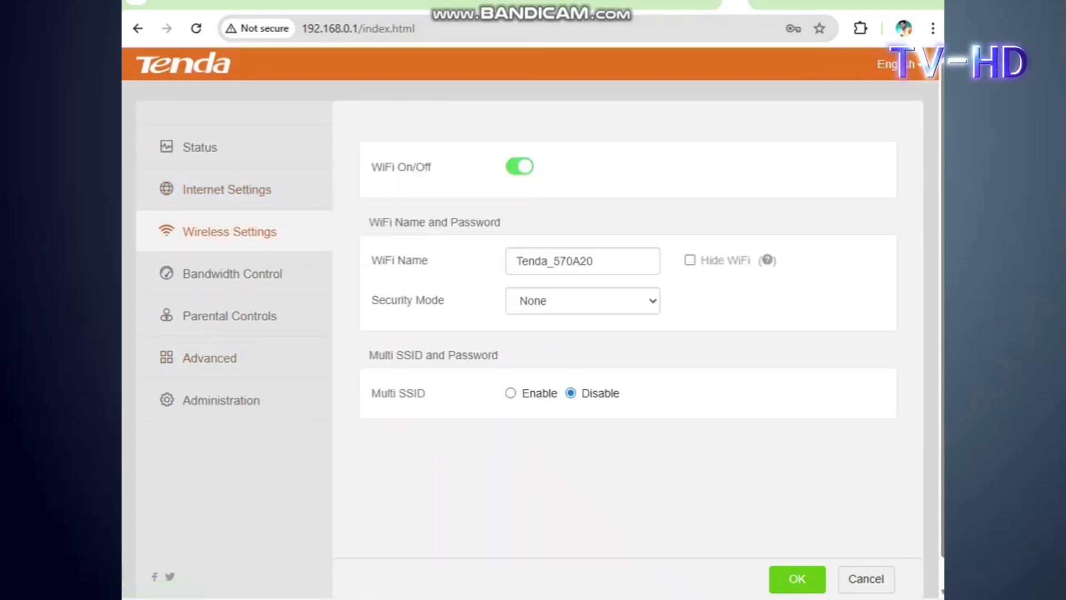
left_click(583, 300)
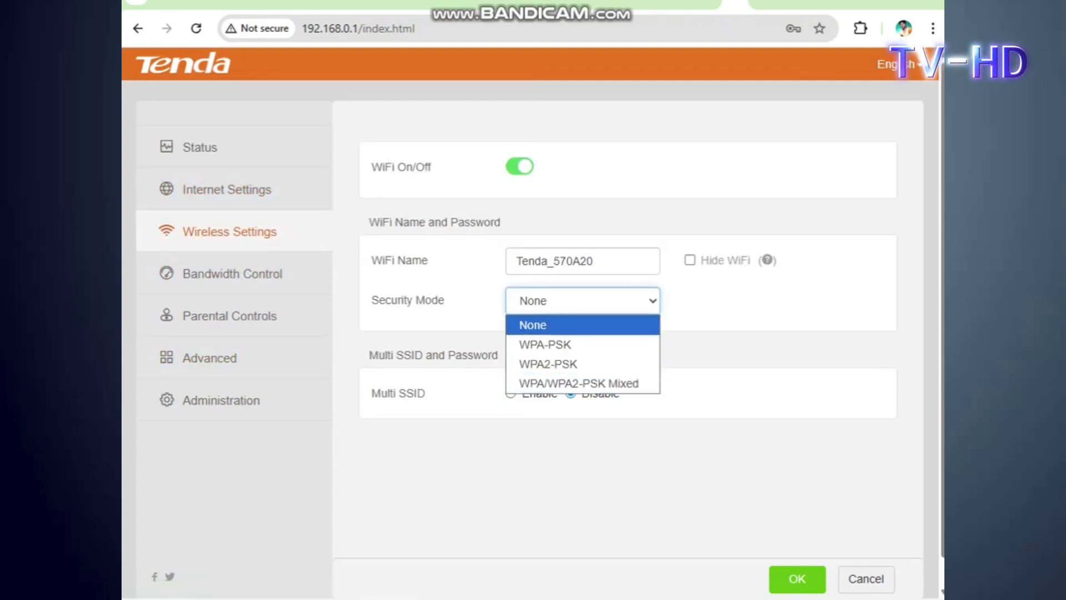
left_click(532, 325)
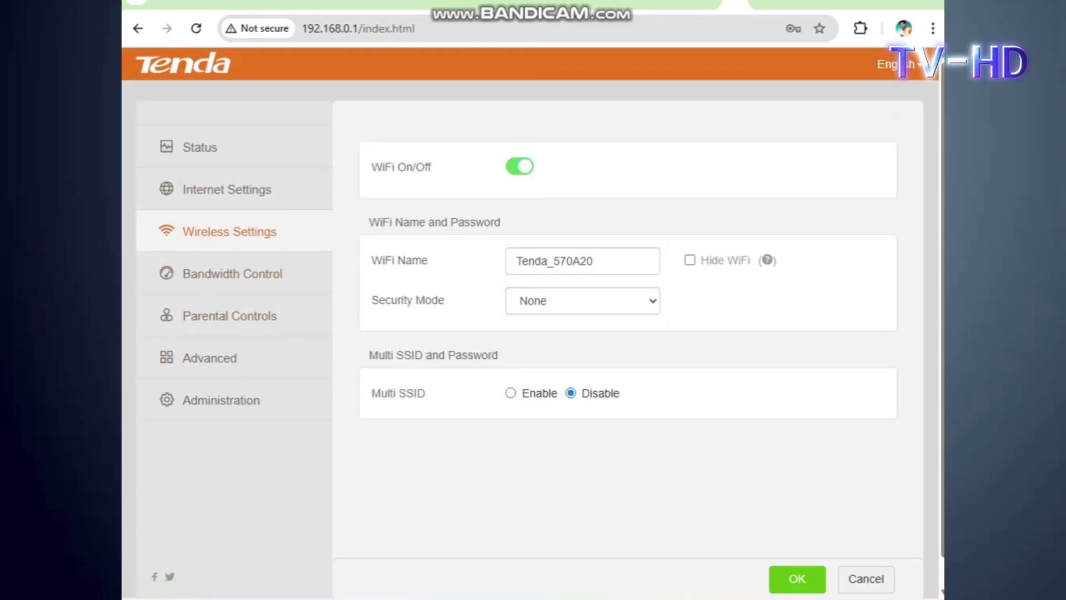
double_click(522, 261)
type("ghgfjhgkjh")
key("Tab")
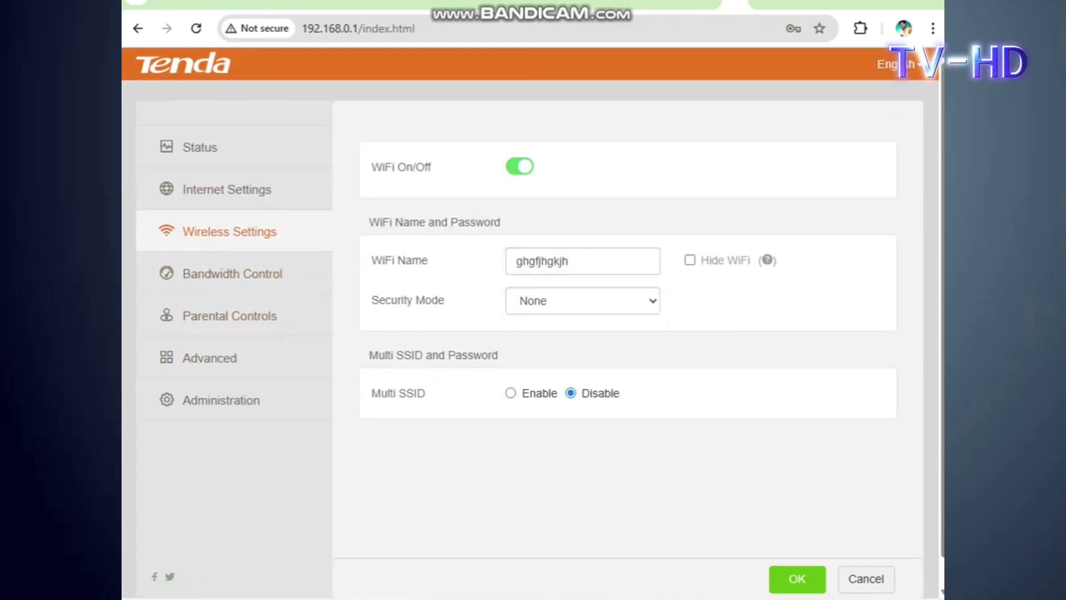
Step: Look through the Bandwidth Control, Parental Controls, Advanced and Administration pages of the router
left_click(232, 274)
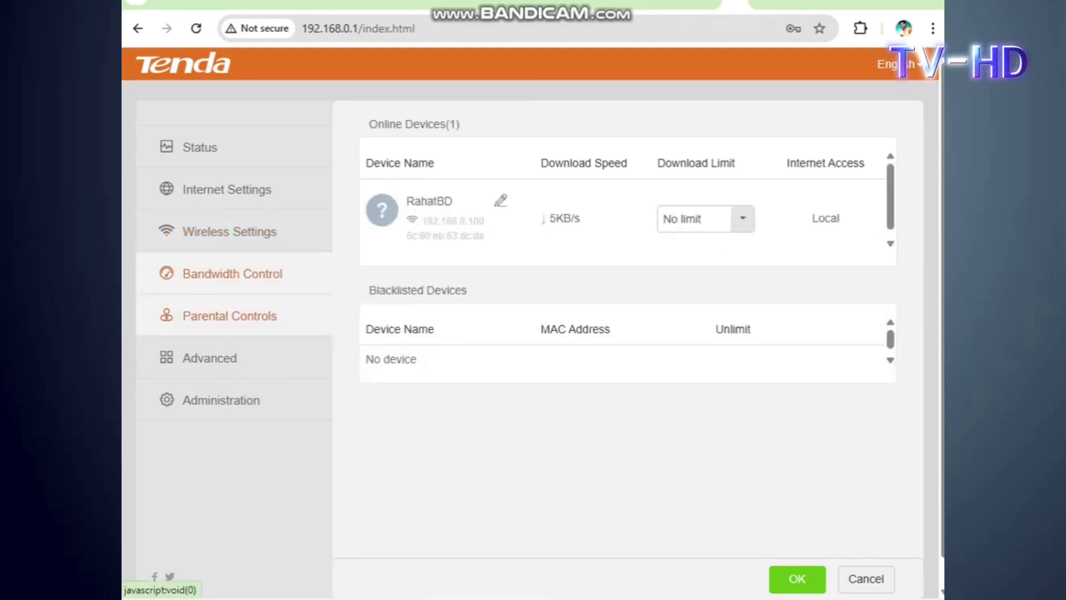
left_click(229, 315)
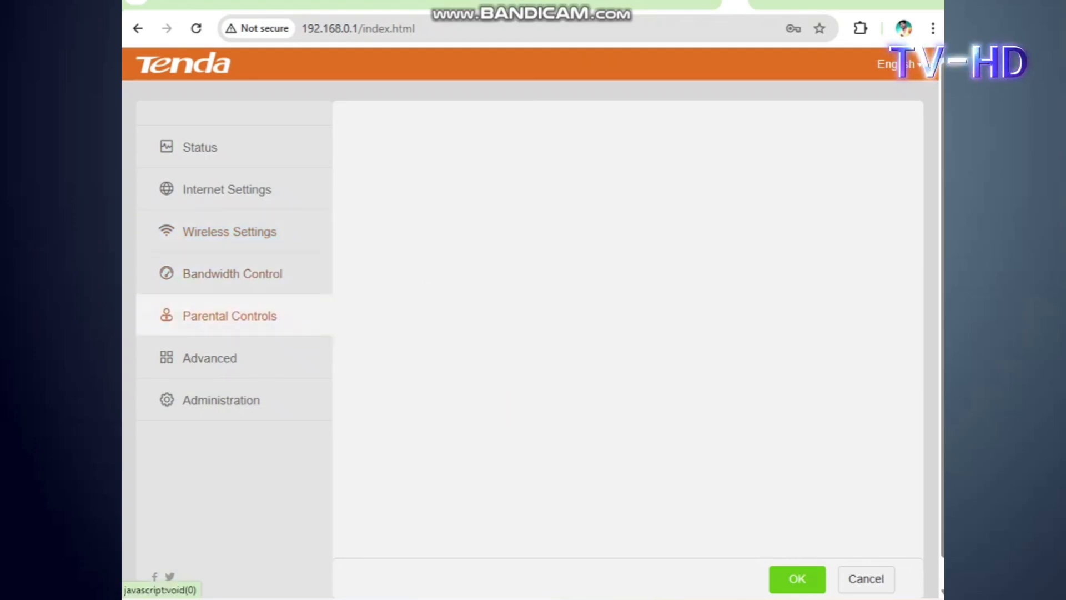
left_click(210, 358)
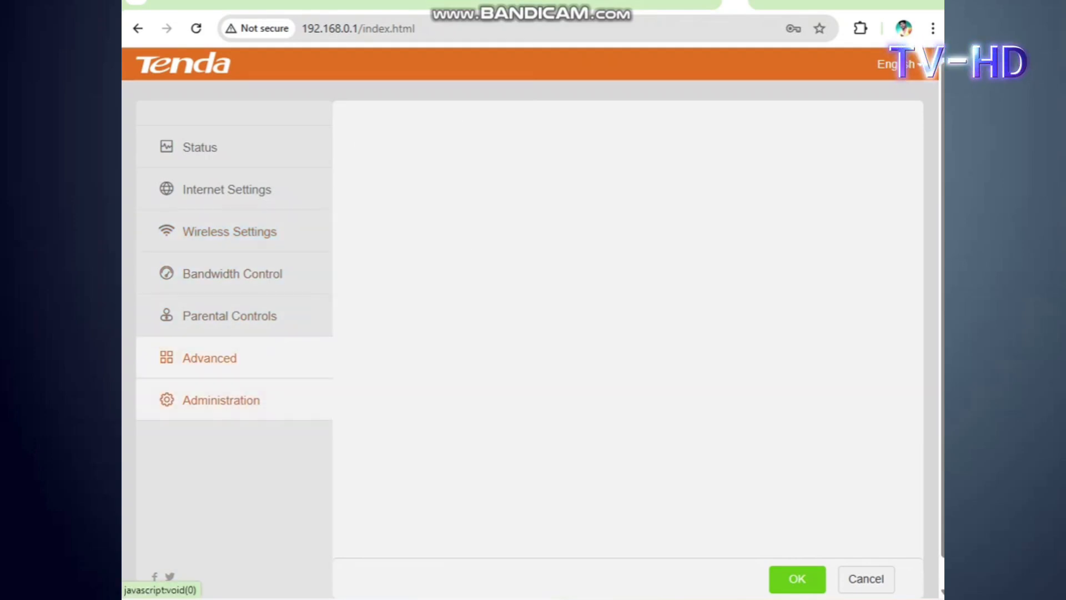
left_click(221, 400)
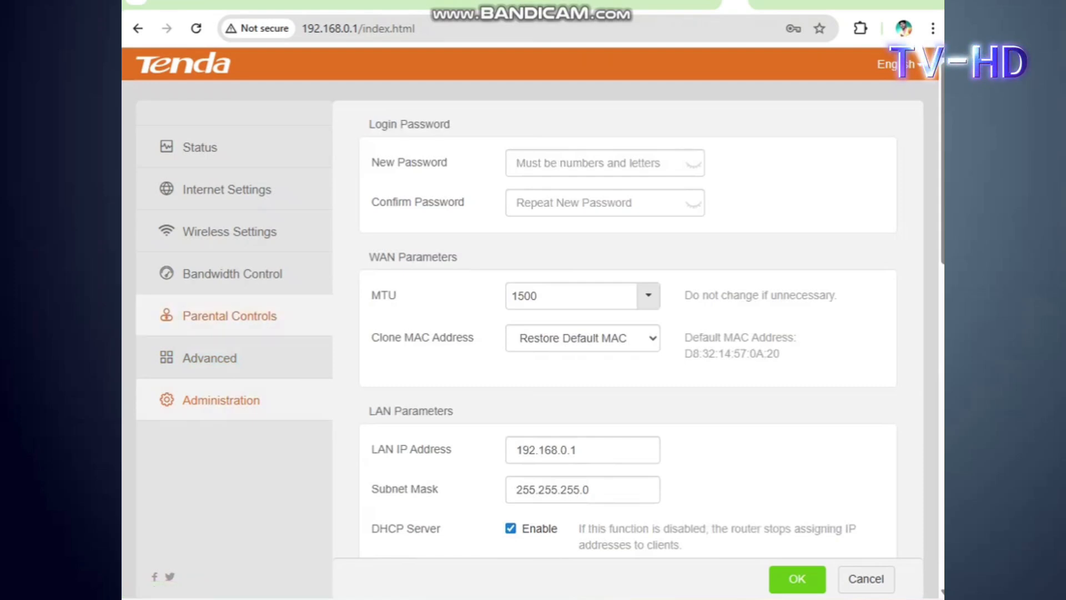
Step: Return to the internet settings and review the operating mode, connection type and list of available Wi-Fi networks
left_click(227, 190)
scroll(533, 317, "down", 1)
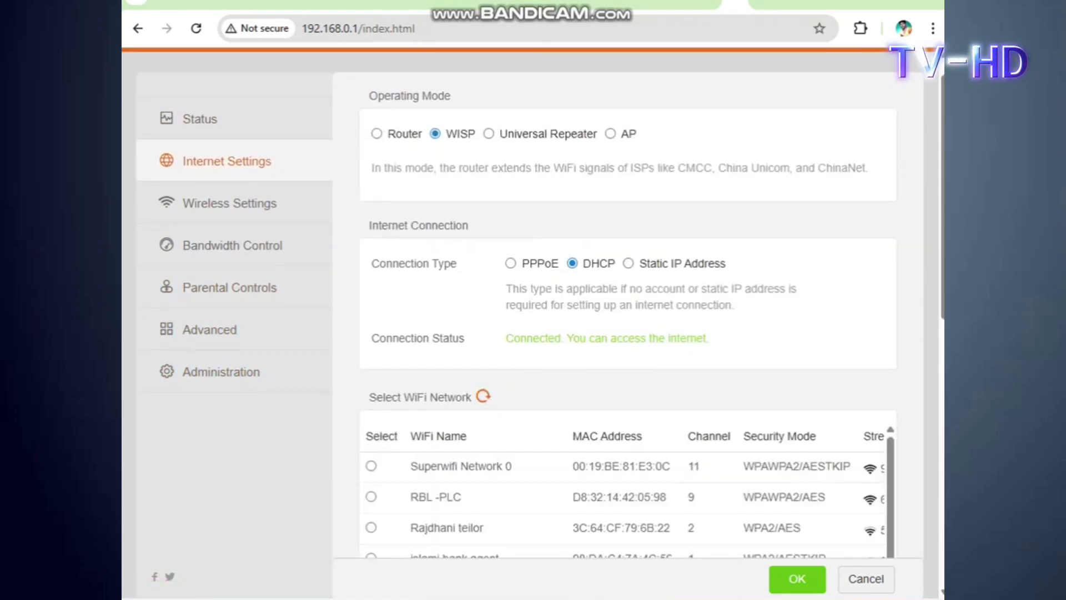
scroll(555, 333, "up", 1)
scroll(555, 333, "down", 10)
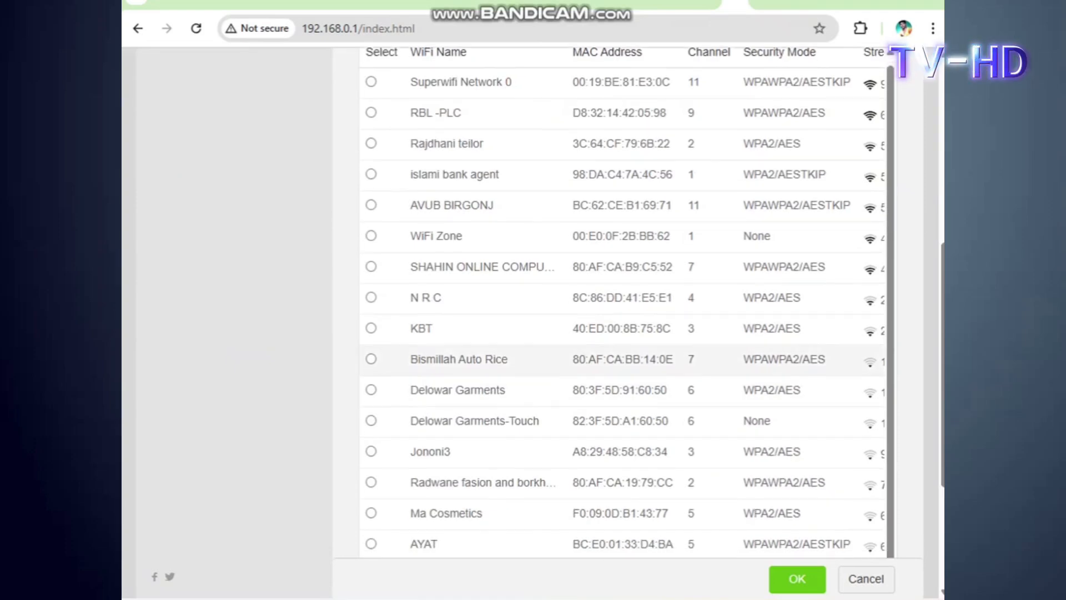
scroll(555, 344, "up", 5)
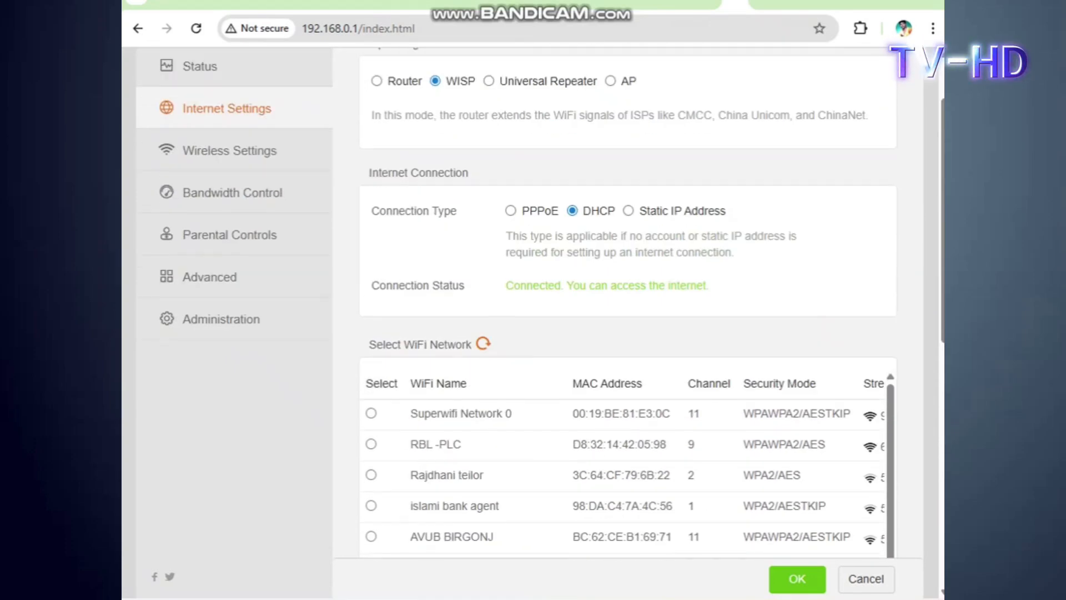
scroll(556, 345, "down", 7)
scroll(555, 333, "up", 8)
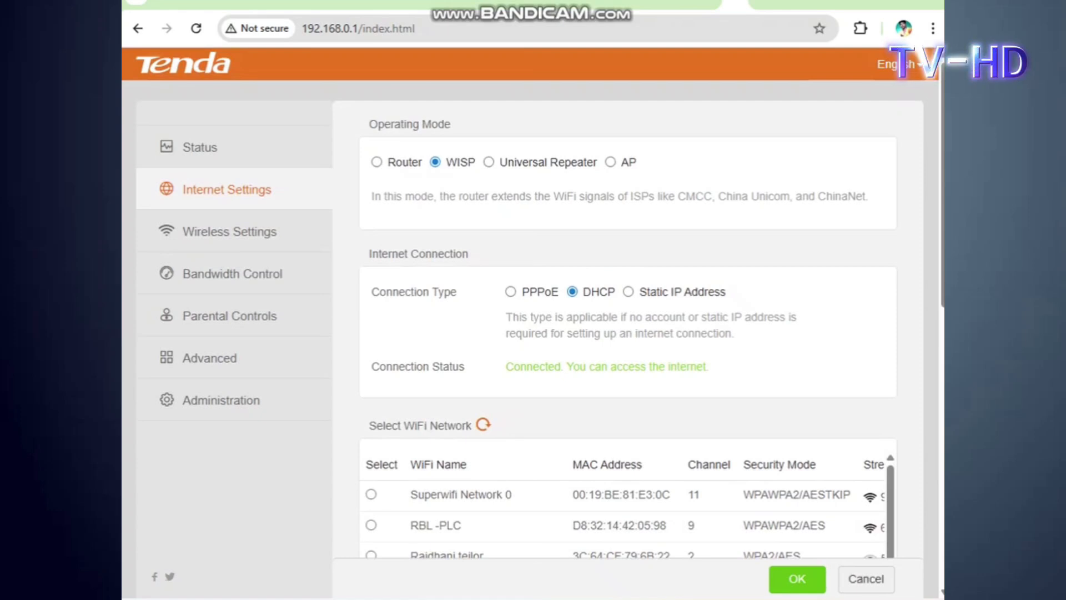
Step: Review the source Wi-Fi, the router name and the system information on the Status page
left_click(200, 147)
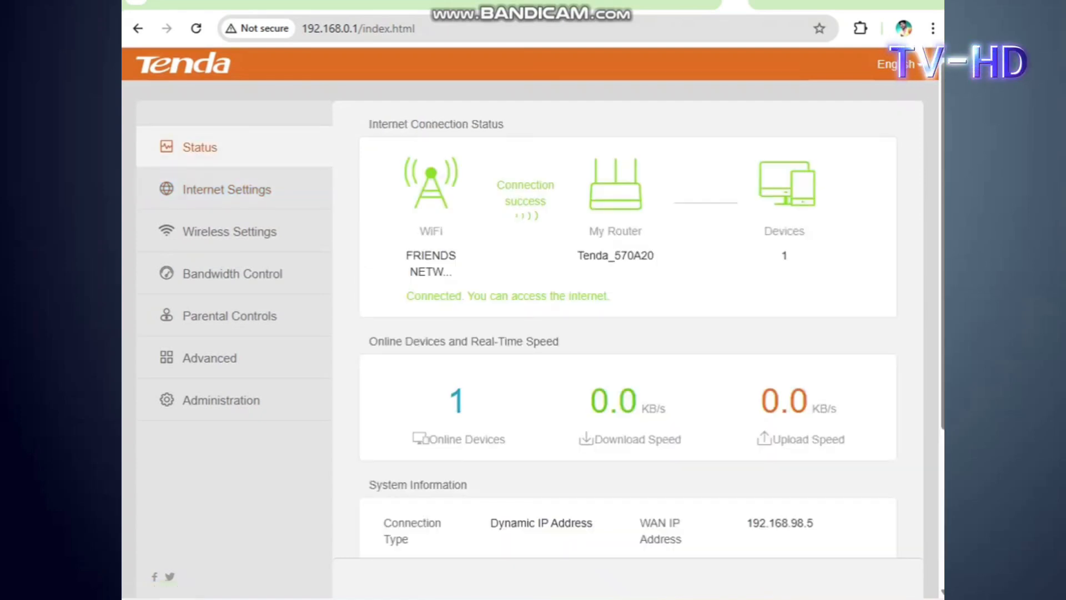
left_click_drag(406, 256, 426, 272)
left_click_drag(589, 231, 653, 257)
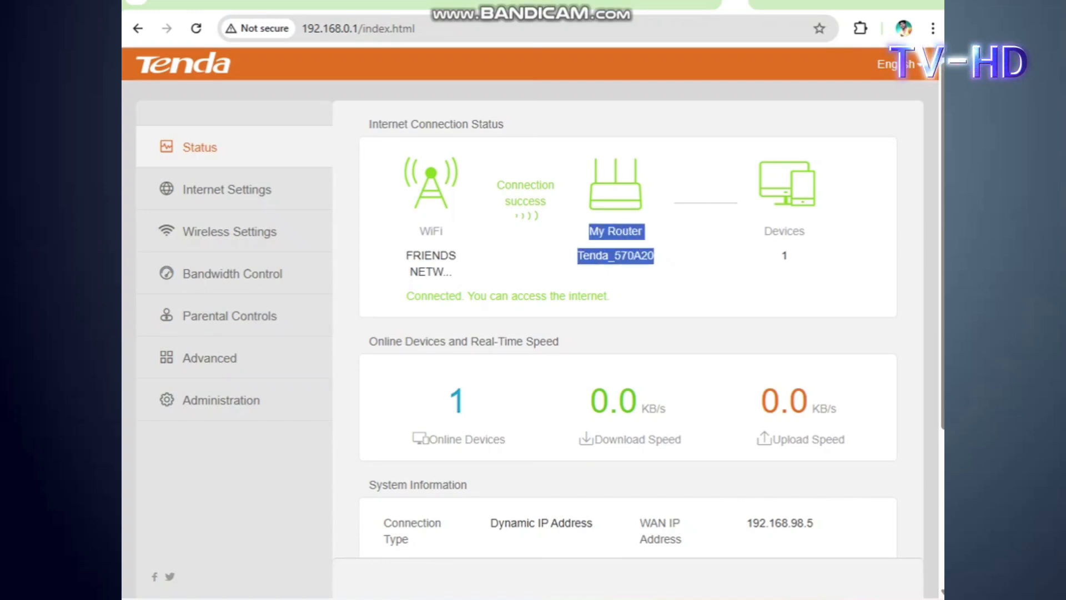
scroll(627, 333, "down", 4)
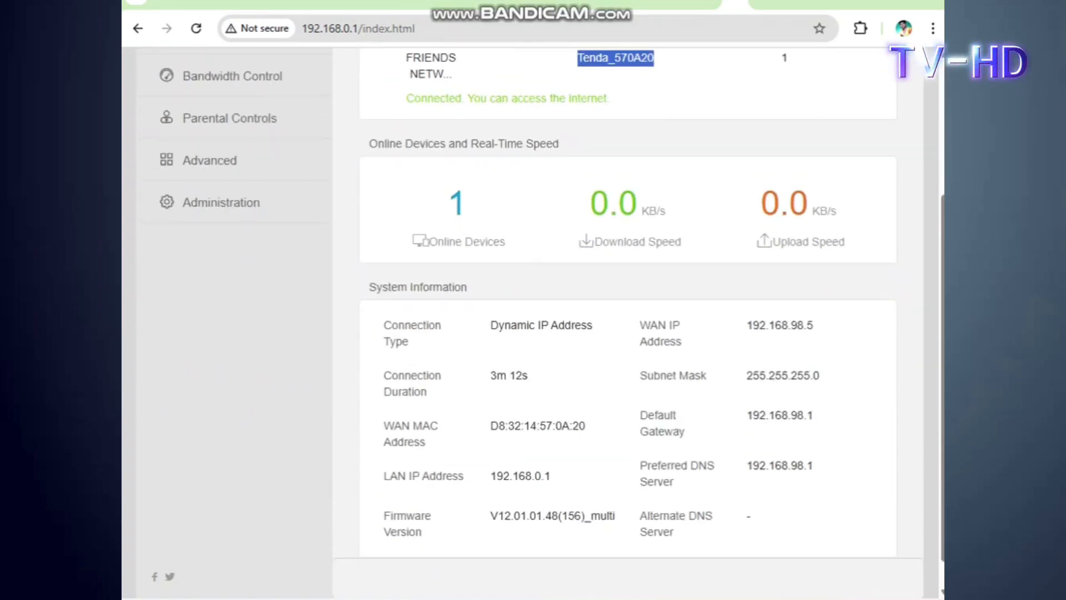
scroll(627, 333, "up", 4)
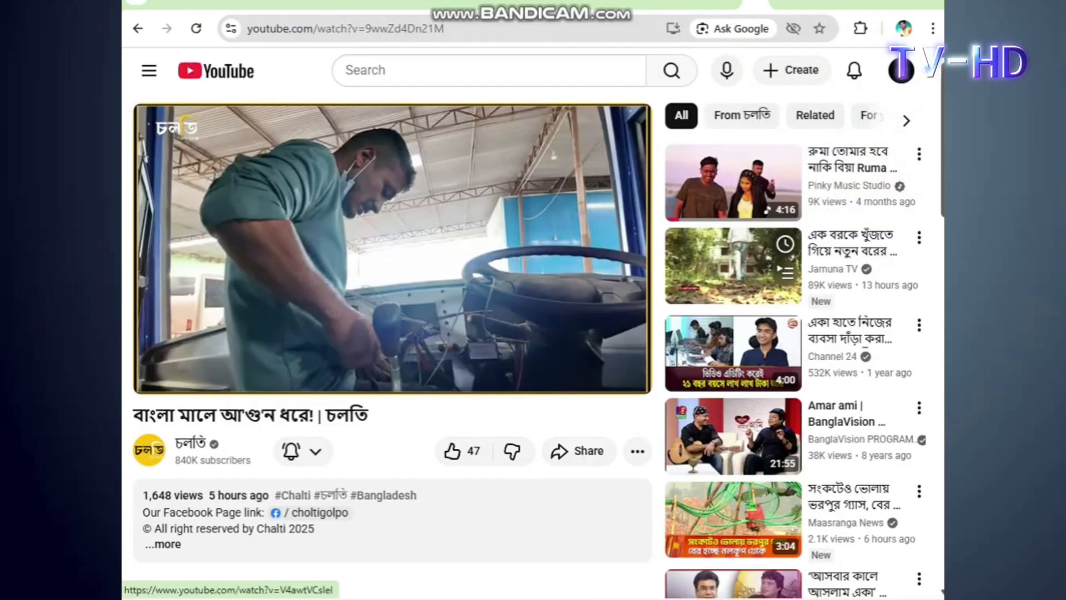
Step: Play the suggested Jamuna TV New Groom video on YouTube to test streaming, and leave the YouTube tab
left_click(733, 266)
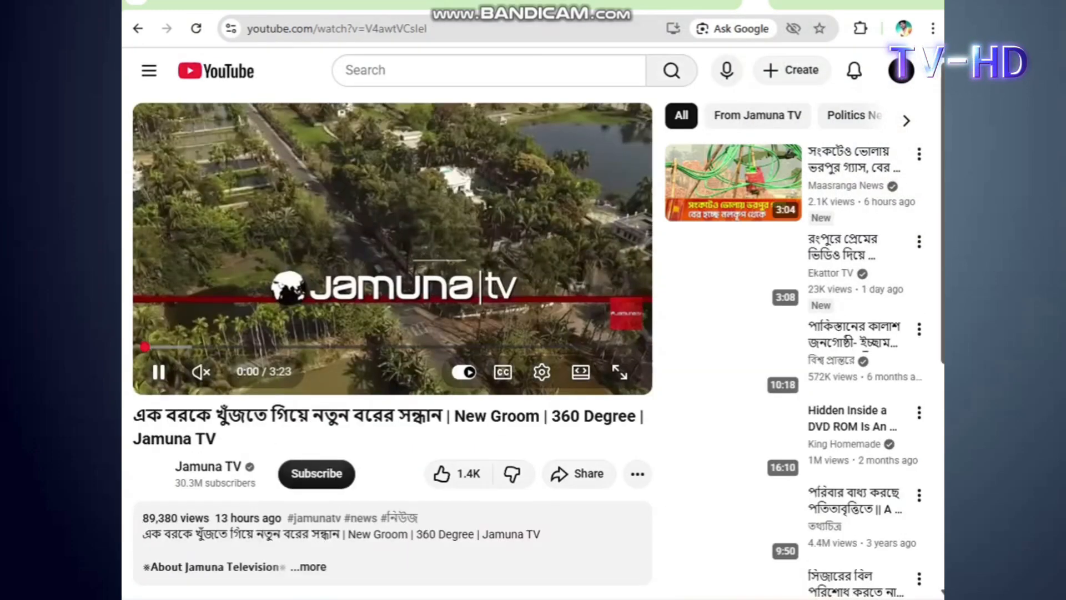
left_click(714, 2)
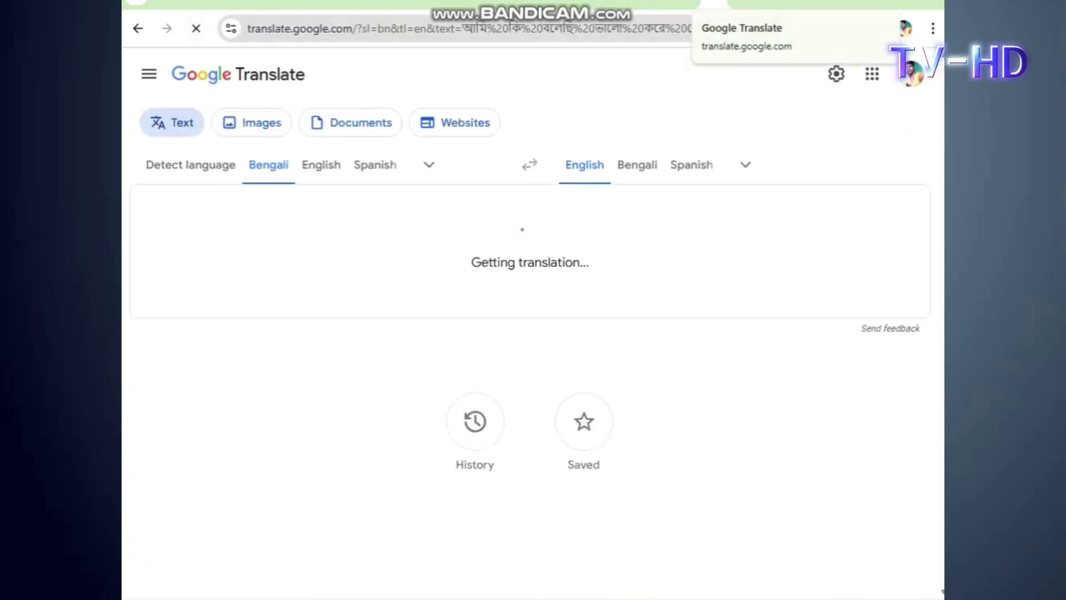
Step: Reload the router's admin page at 192.168.0.1, and compare its real-time speeds on the Status page with the YouTube video playing
left_click(736, 2)
left_click(196, 28)
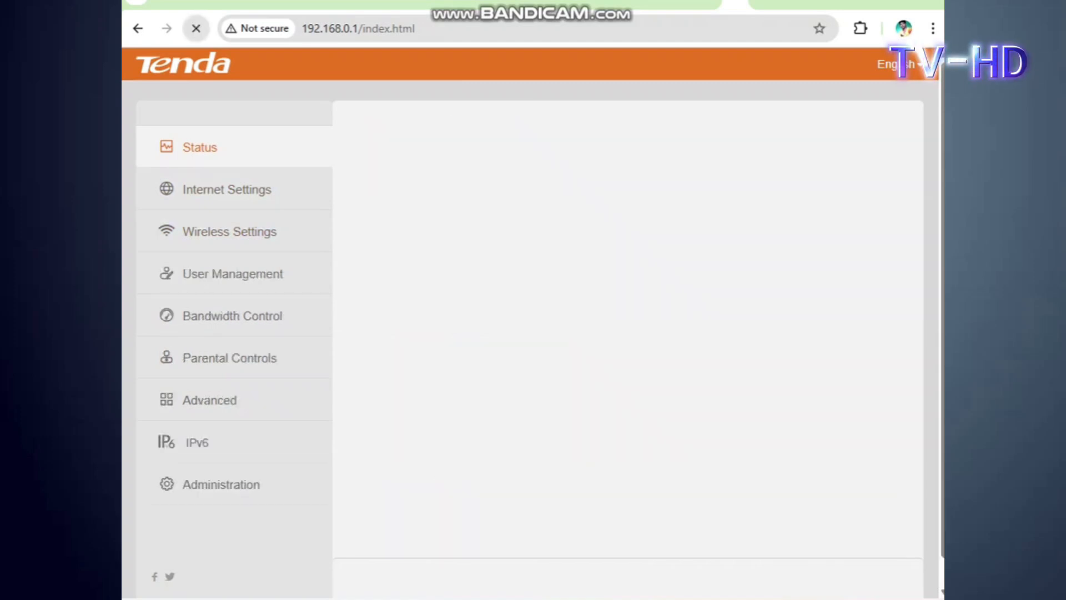
left_click(529, 240)
left_click(200, 147)
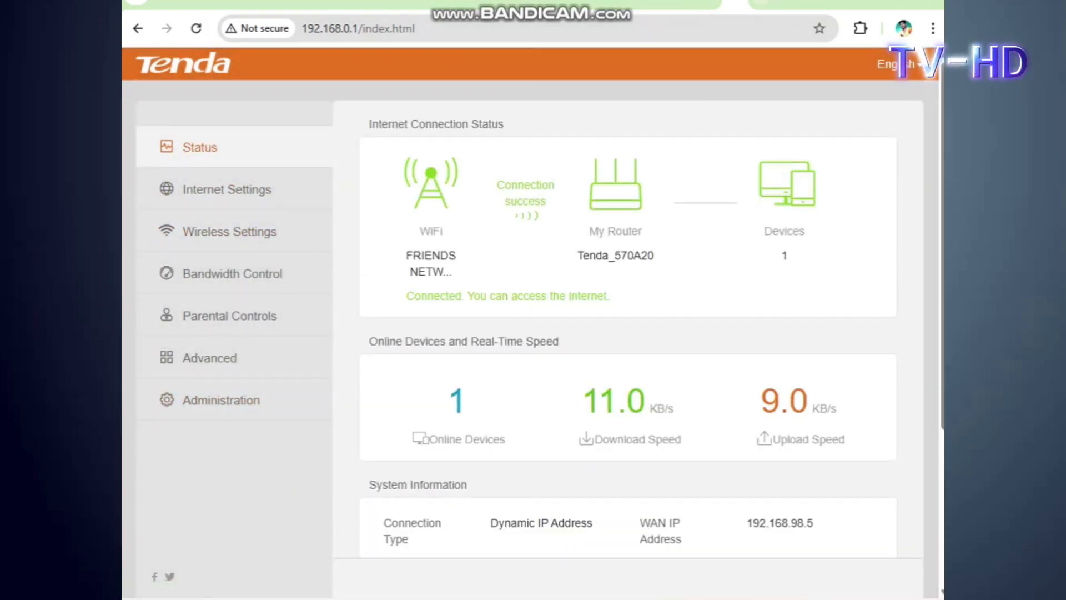
left_click(789, 3)
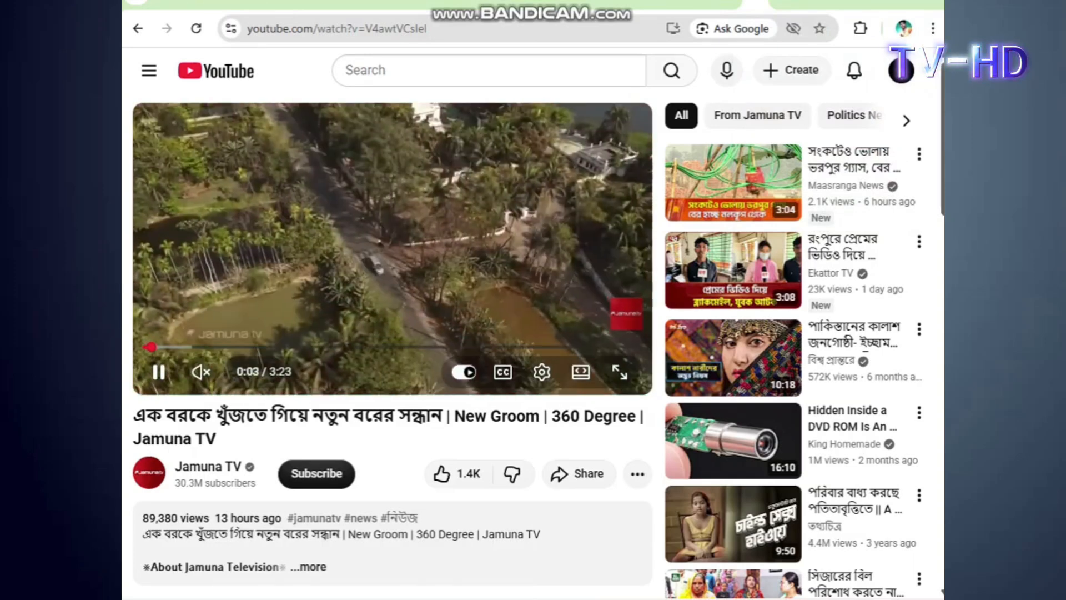
left_click(733, 4)
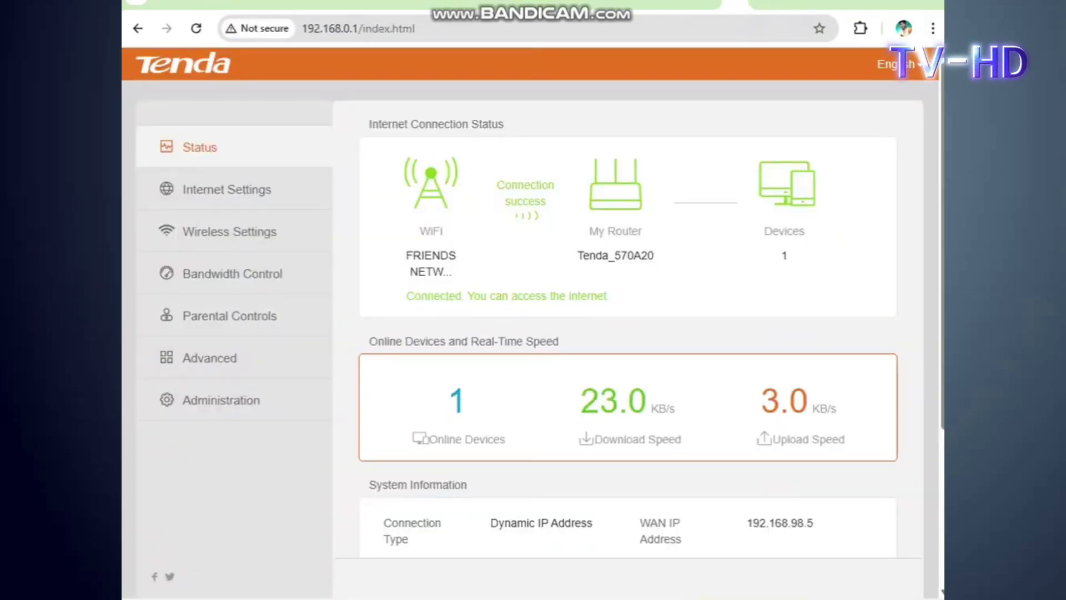
Step: Outline the online devices, download speed and upload speed readings with red rectangles, and close the screen annotation
key("ctrl+alt+d")
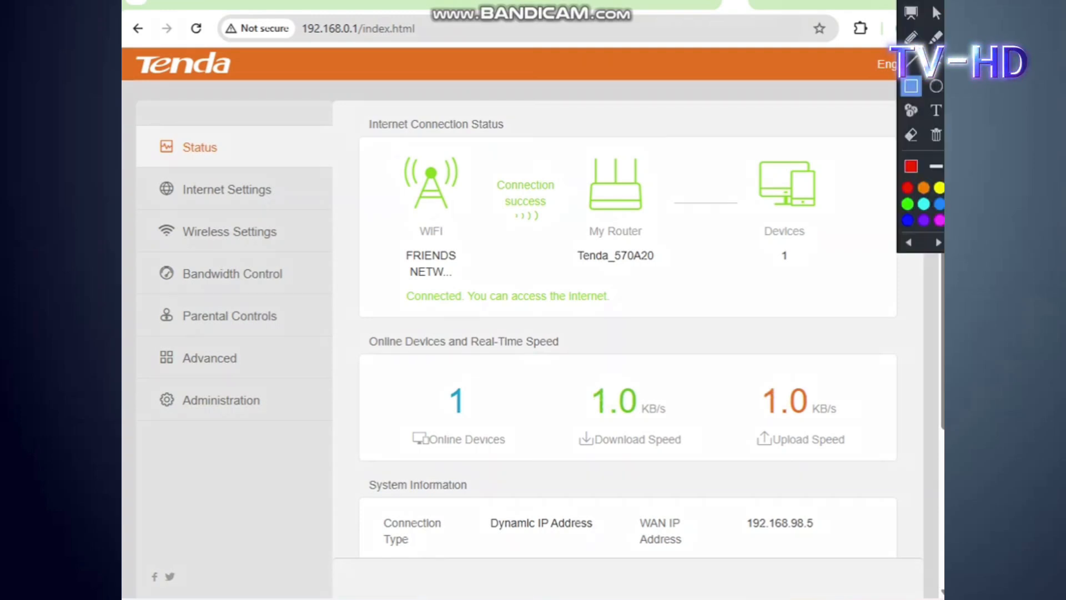
left_click_drag(407, 378, 528, 458)
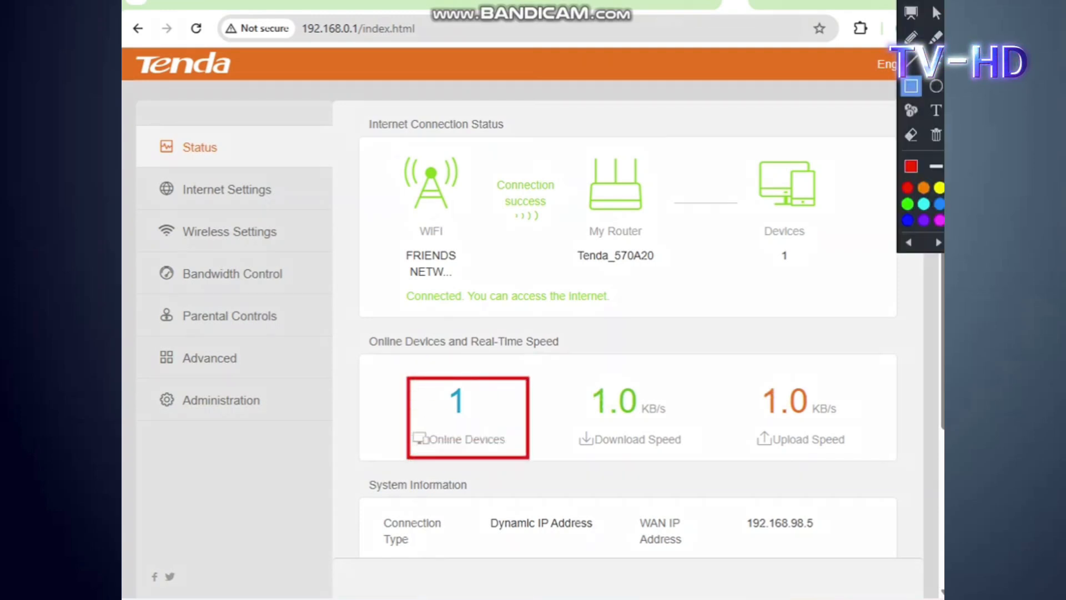
mouse_move(556, 372)
left_mouse_down()
mouse_move(662, 448)
mouse_move(689, 453)
left_mouse_up()
left_click_drag(733, 369, 854, 458)
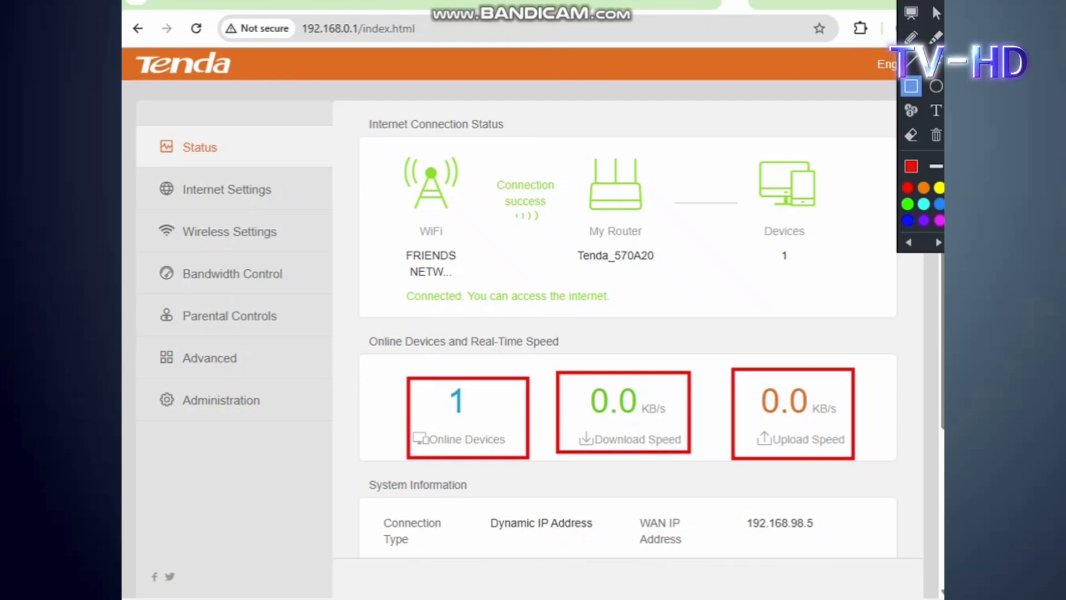
key("Escape")
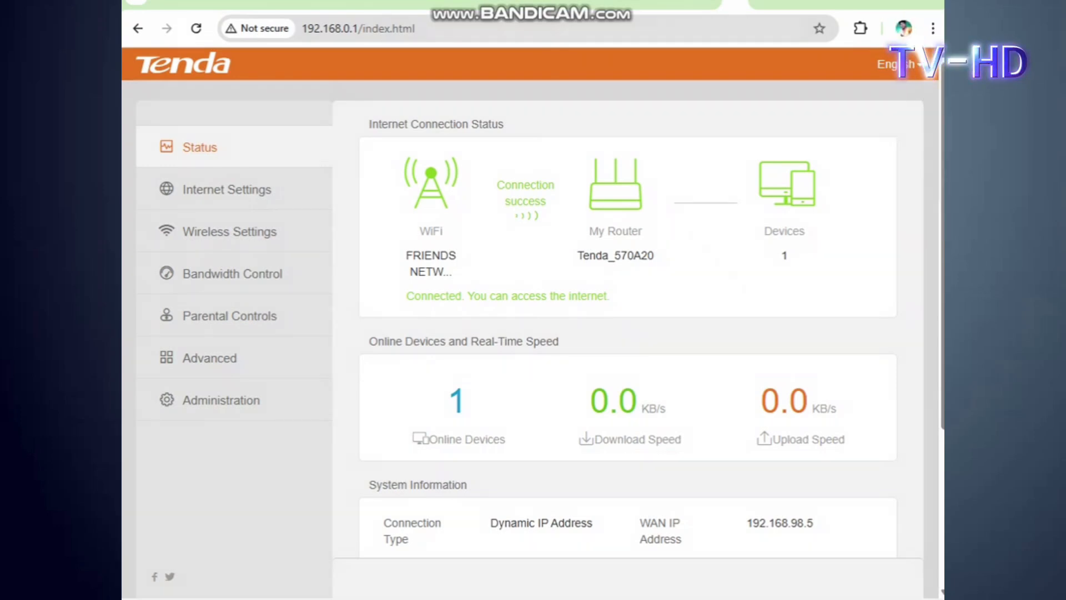